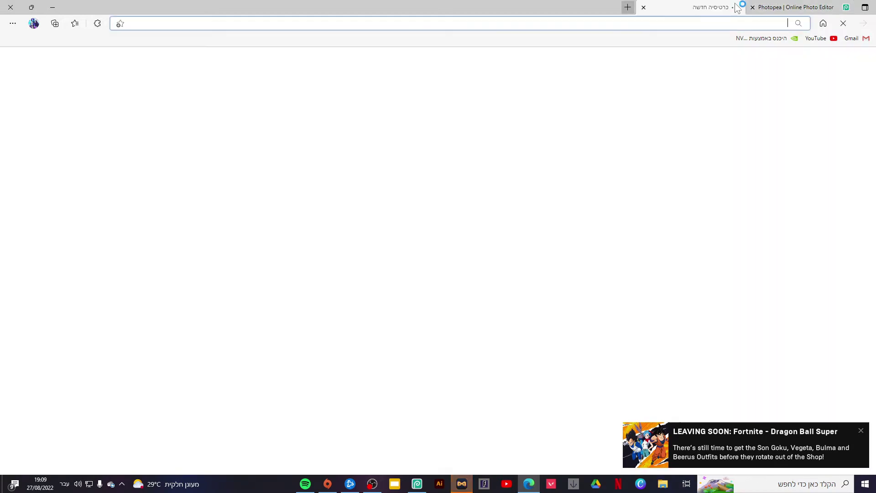
- Open the Canva website with its check page translated into Hebrew and start the human verification
click(556, 119)
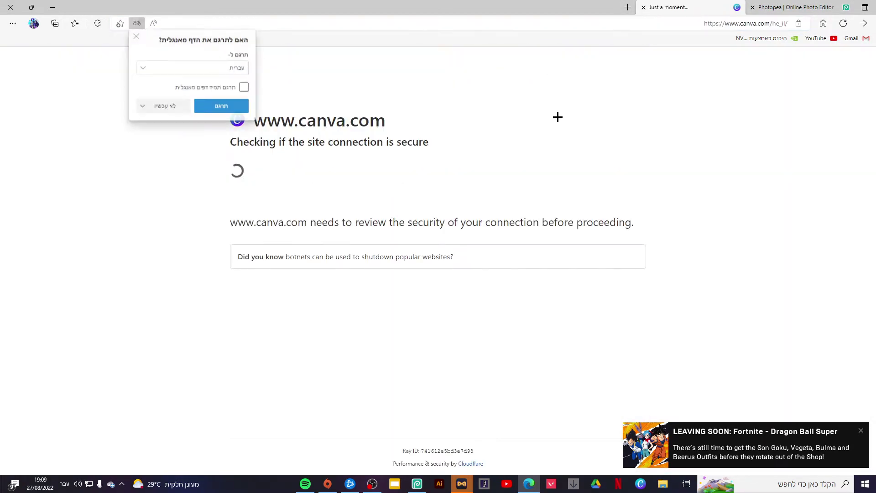
click(236, 108)
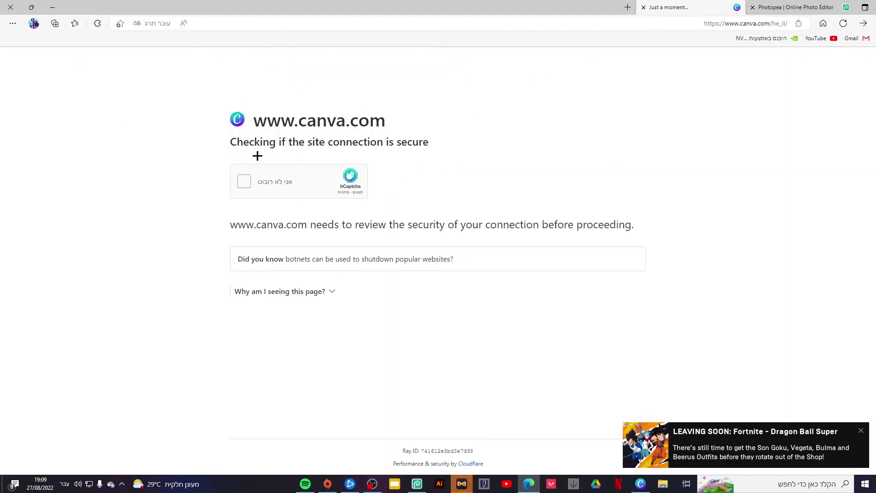
click(244, 181)
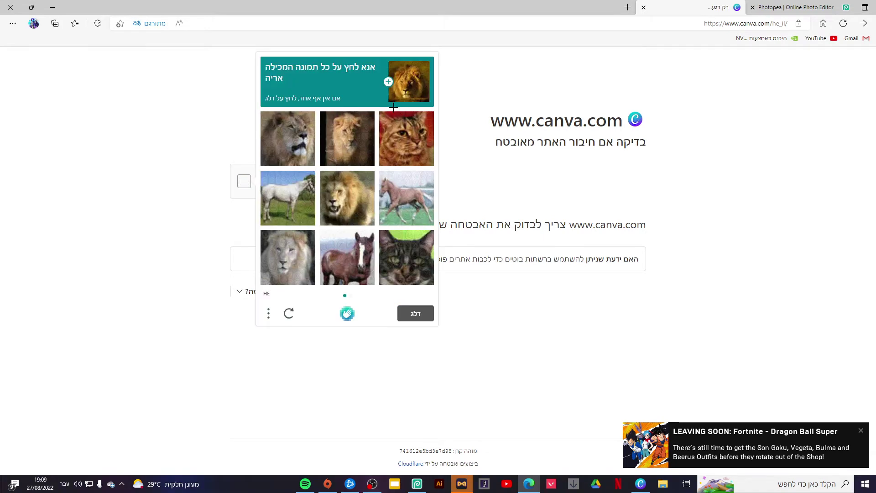
- Try to pass the verification challenge by marking the pictures of lions and submitting the answers
click(348, 190)
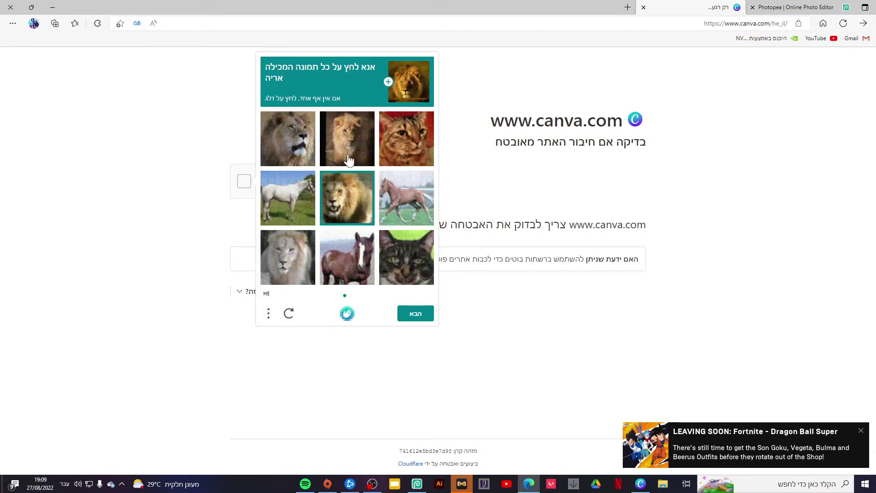
click(348, 145)
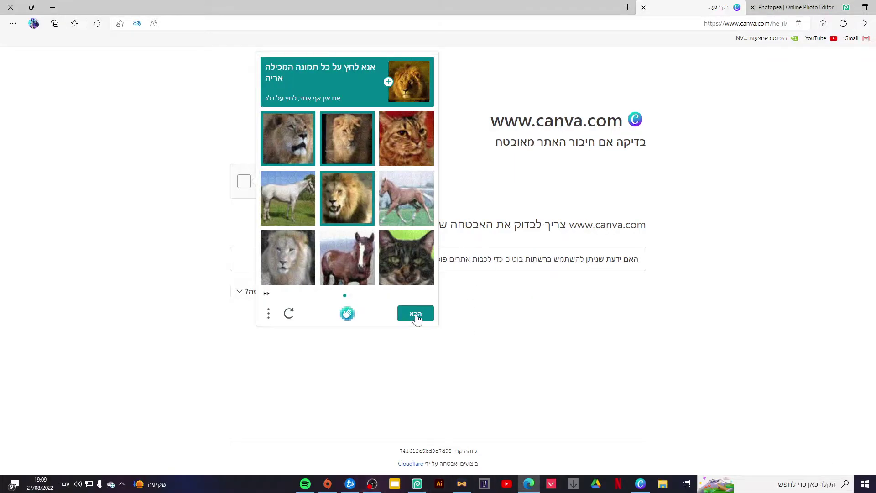
click(346, 140)
click(304, 148)
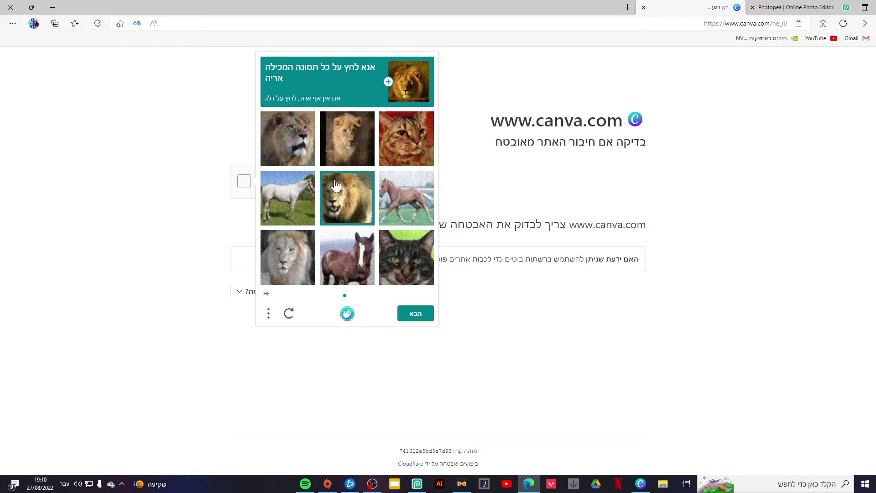
click(336, 186)
click(347, 140)
click(311, 148)
click(340, 189)
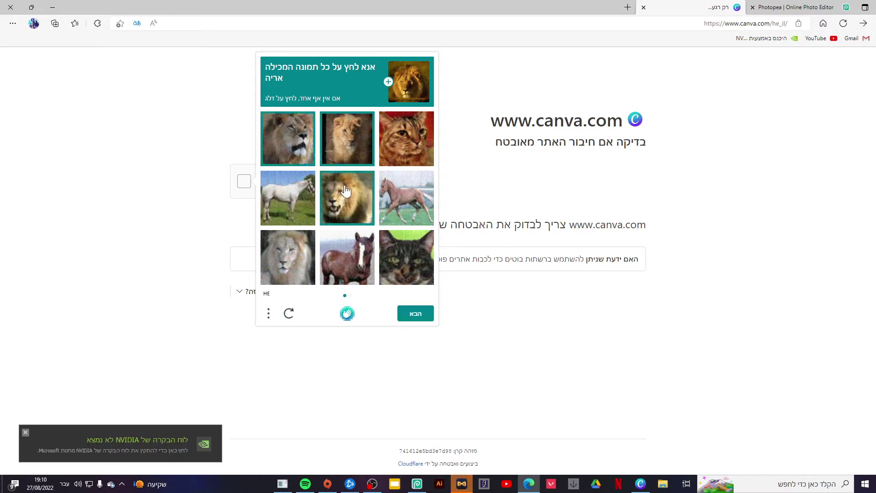
click(415, 313)
click(415, 314)
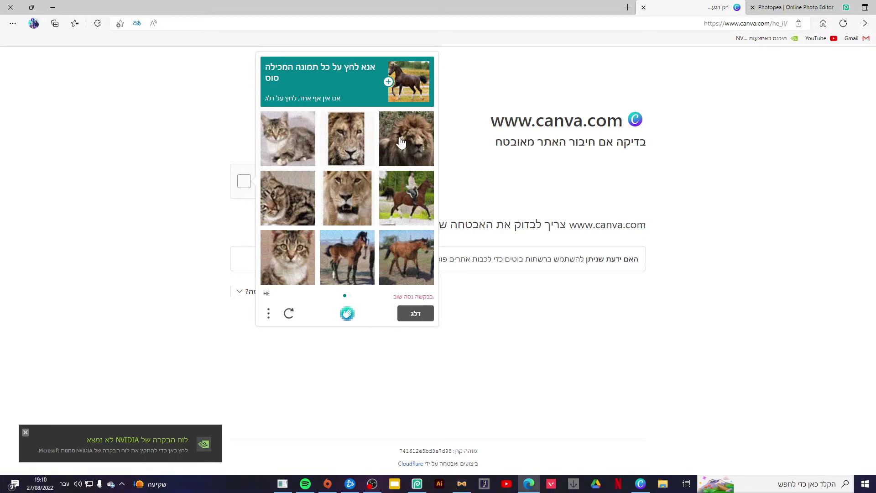
click(401, 142)
click(336, 191)
click(346, 154)
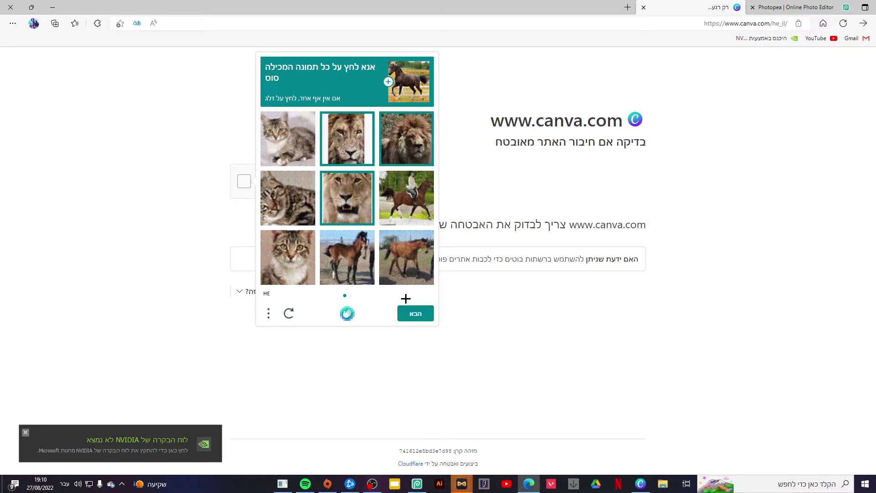
click(345, 155)
click(350, 196)
click(404, 155)
- Mark the pictures of horses in the verification challenge and submit the answers
click(400, 205)
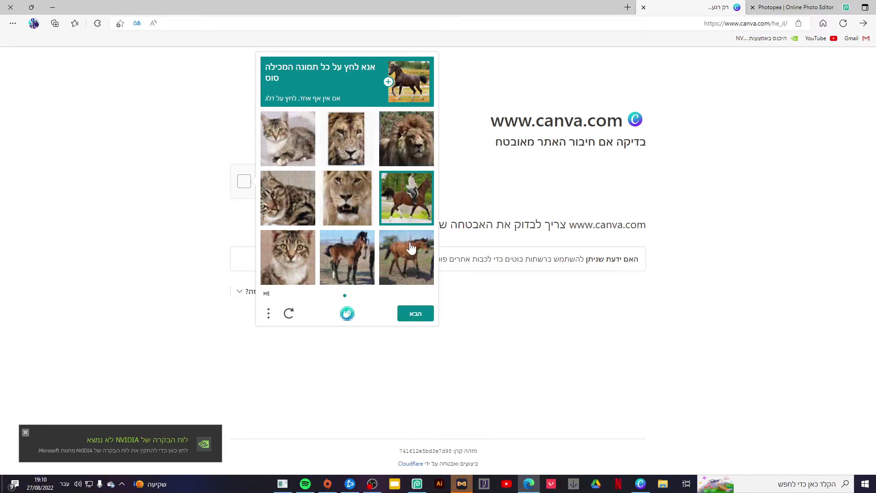
click(410, 247)
click(359, 255)
click(414, 315)
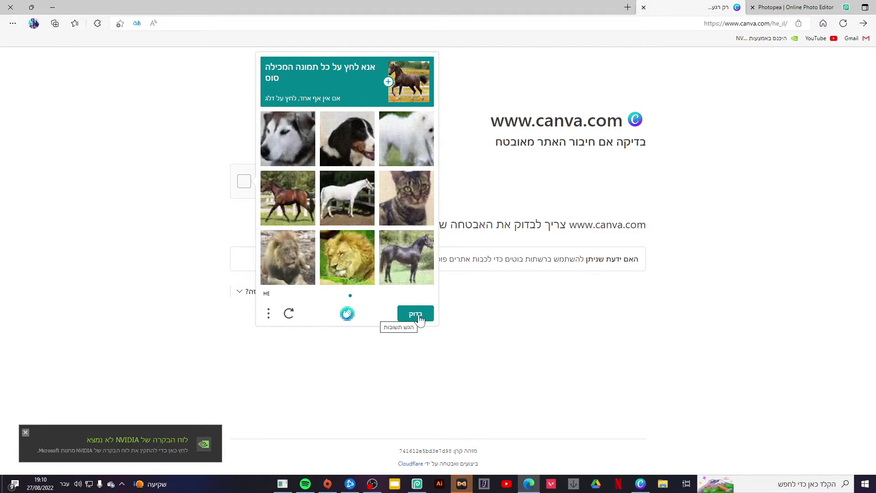
click(416, 316)
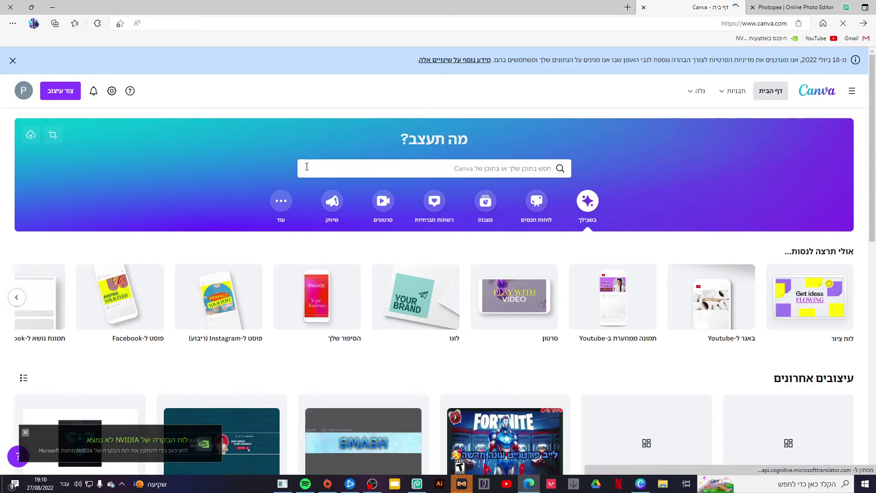
- Create a YouTube thumbnail design and set the uploaded Fortnite image with the armoured figure as its background
click(60, 91)
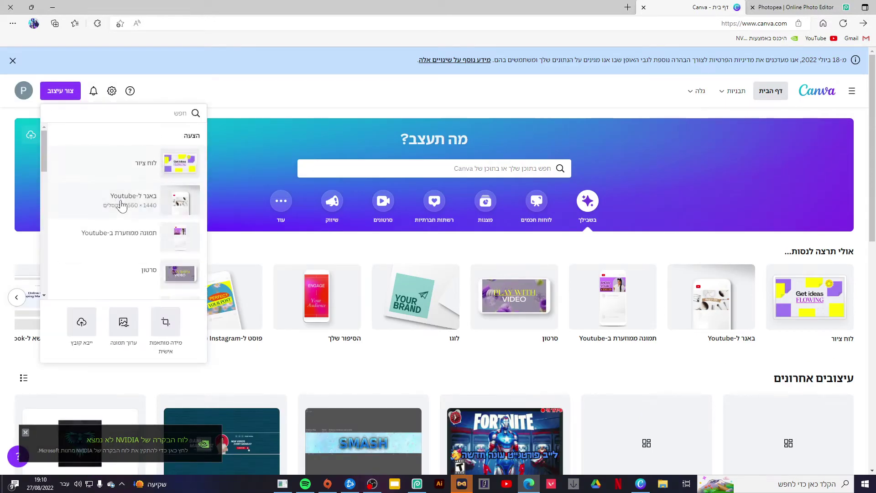
click(137, 234)
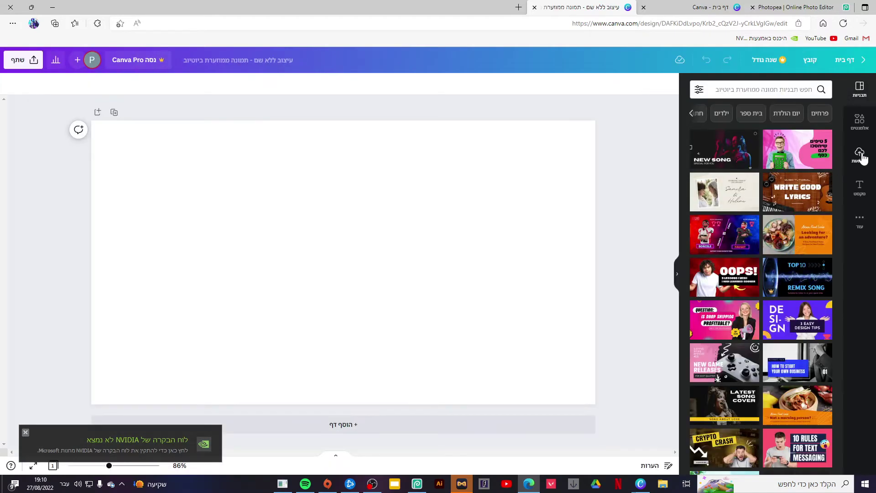
click(859, 155)
click(798, 193)
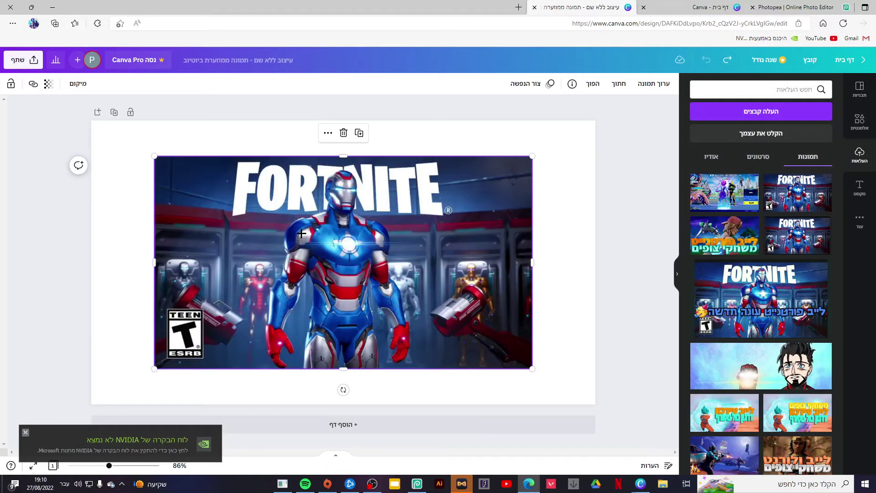
right_click(320, 225)
click(299, 363)
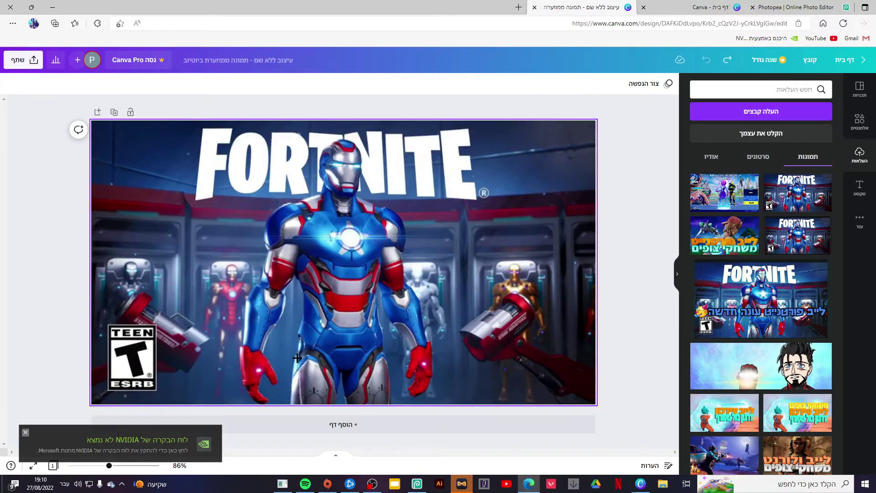
- Download the thumbnail design as a PNG
click(23, 59)
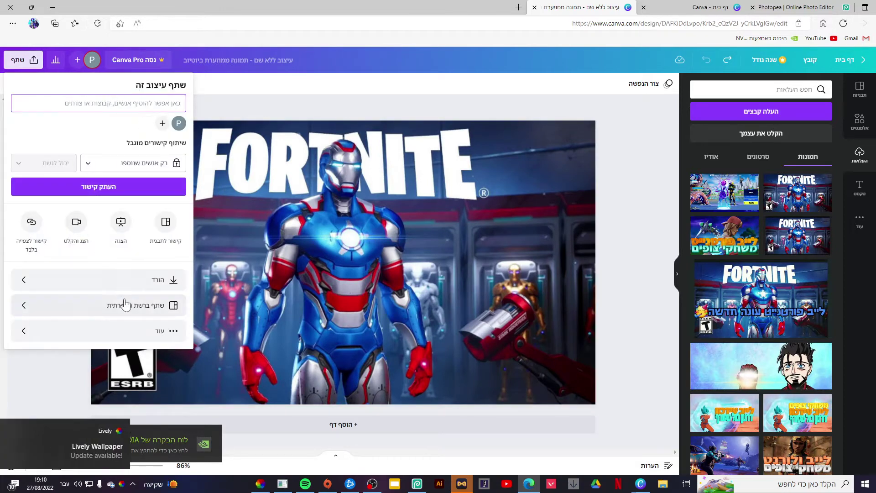
click(139, 278)
click(172, 250)
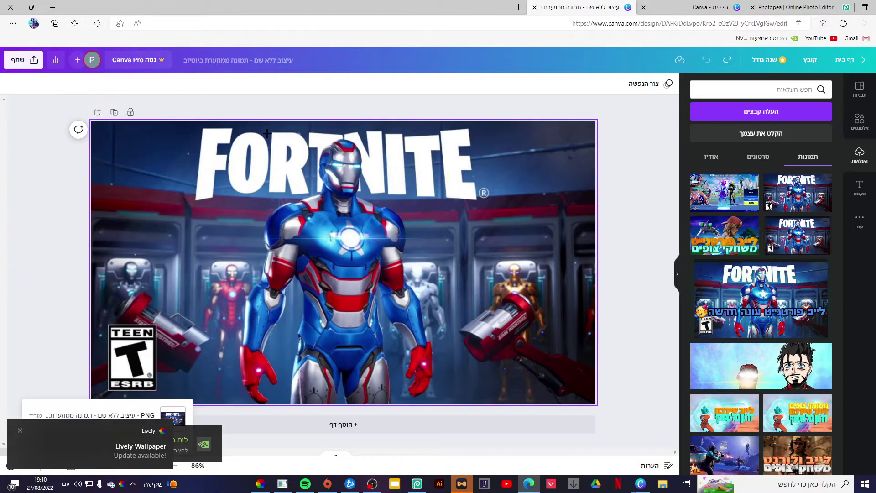
- Switch to Photopea and open layer style pack.psd from the Downloads folder
click(815, 5)
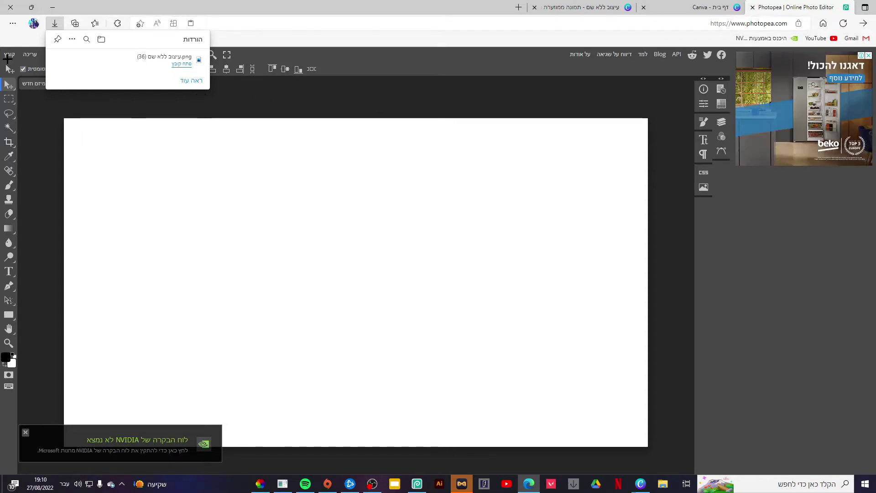
click(9, 54)
click(9, 54)
click(27, 81)
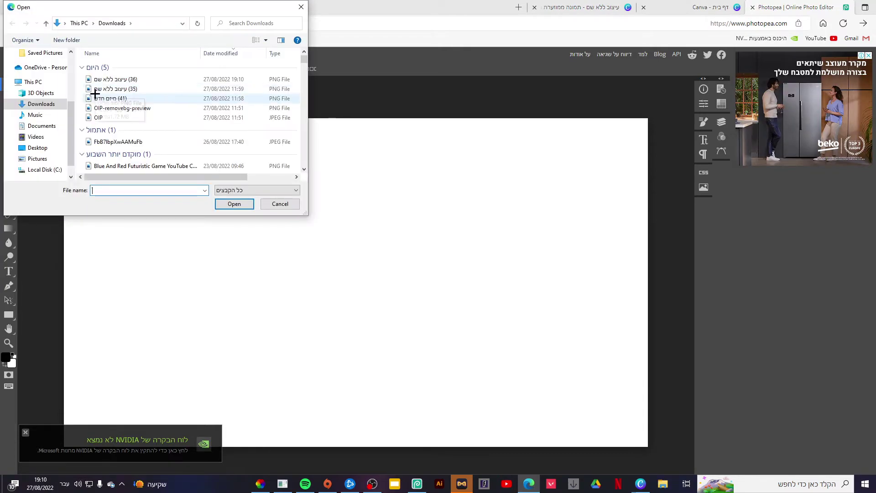
scroll(117, 98, down, 10)
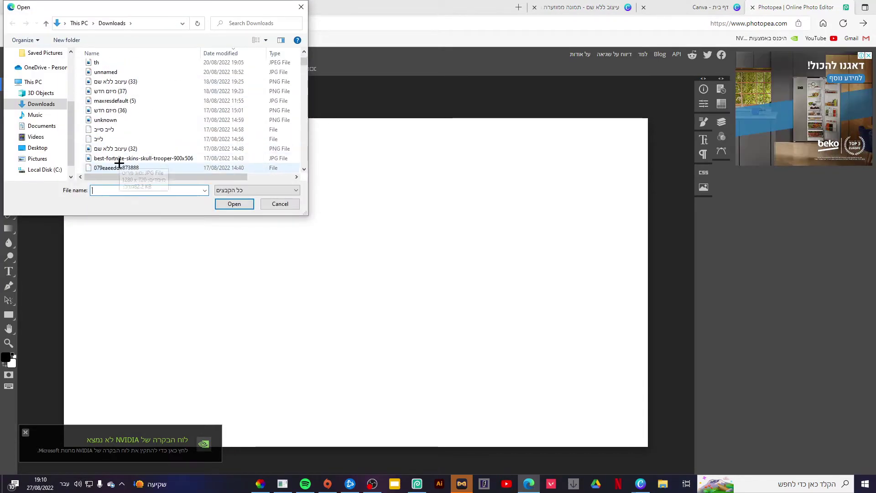
scroll(119, 163, down, 8)
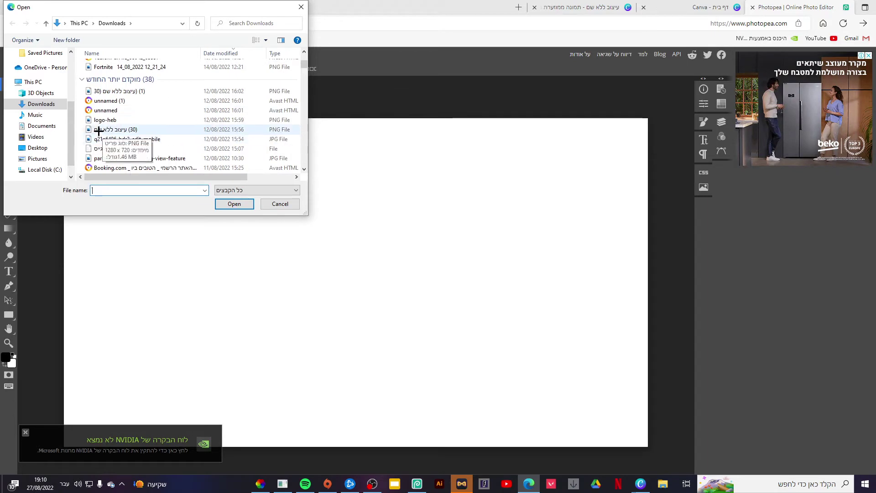
scroll(98, 131, down, 5)
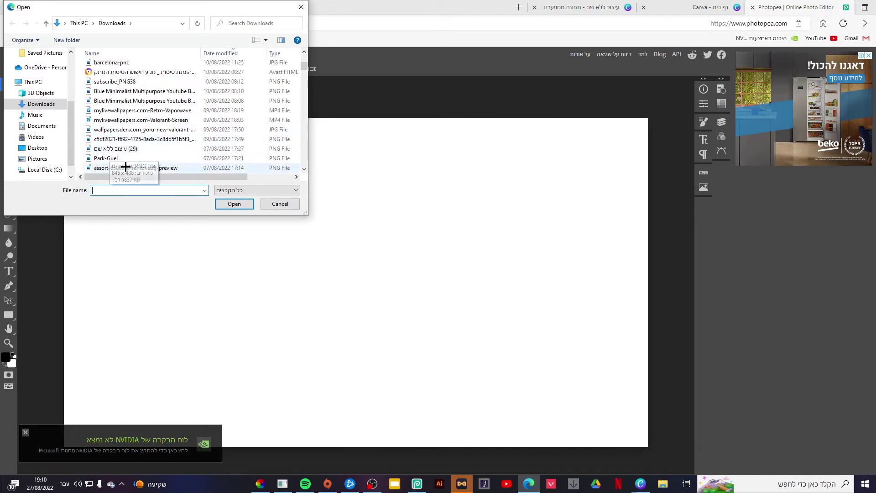
scroll(114, 155, down, 1)
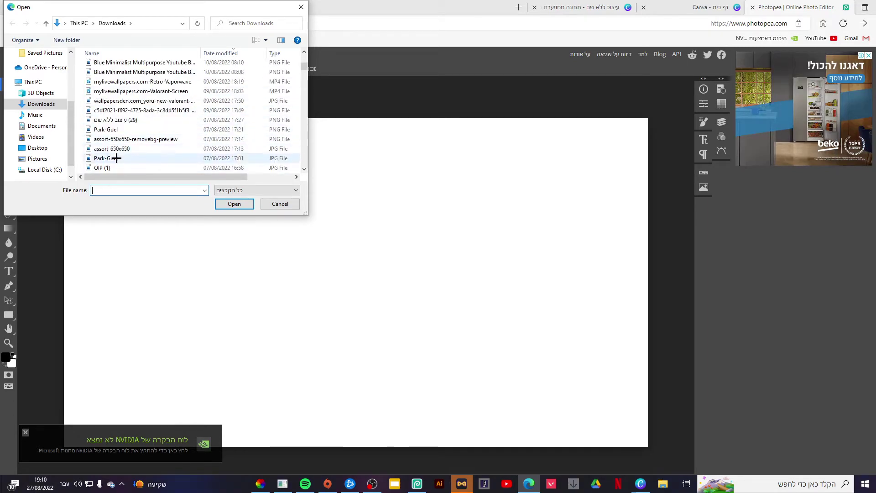
scroll(114, 156, down, 5)
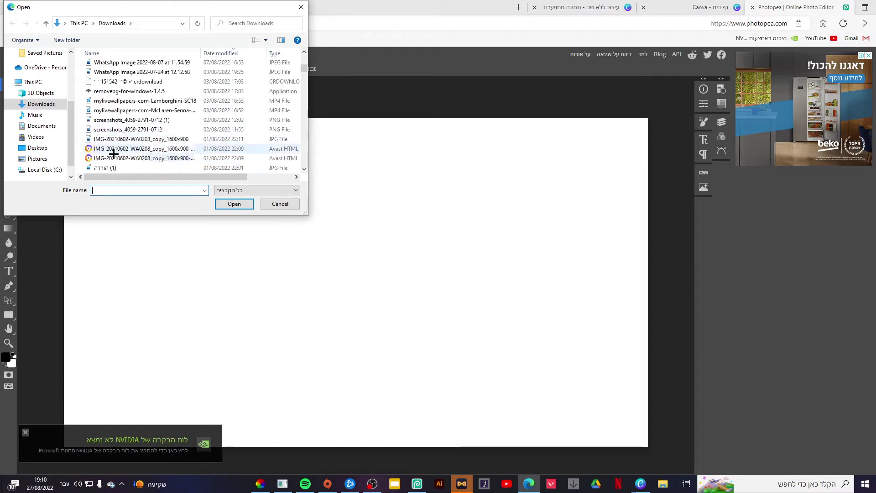
scroll(113, 153, down, 6)
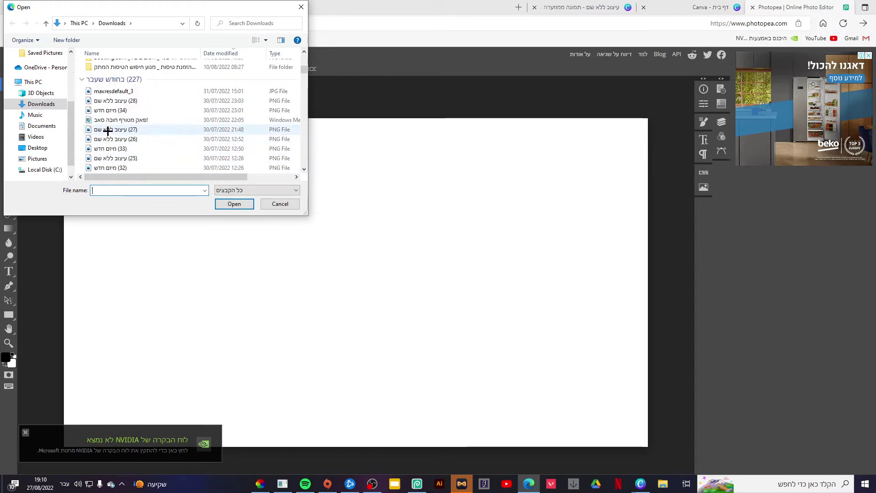
double_click(117, 170)
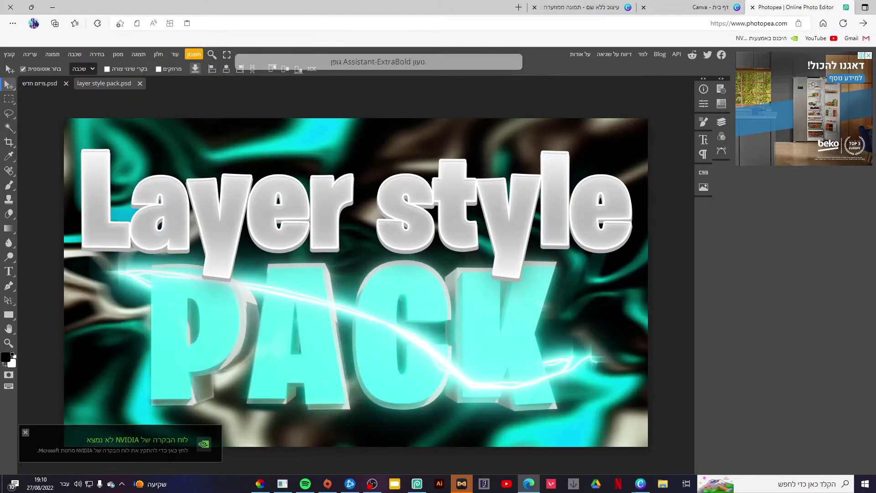
- Expand the layer list of the style pack and hide the התחלה layer
click(705, 79)
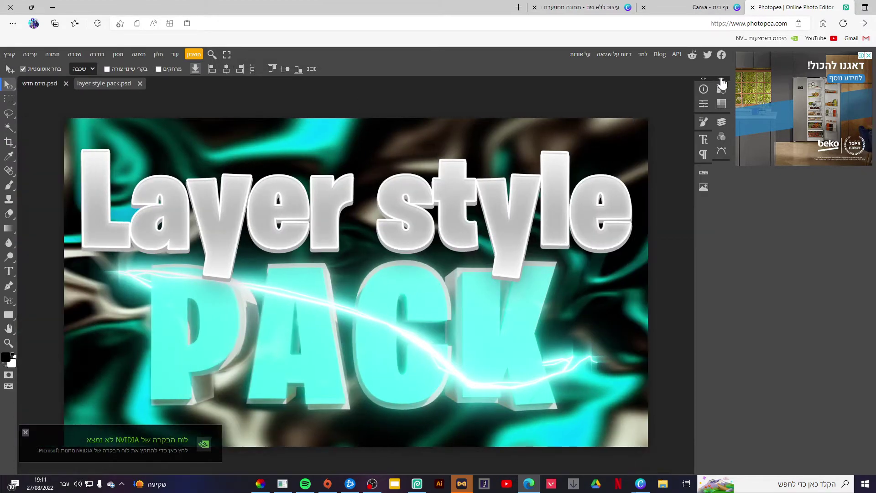
click(721, 80)
click(614, 217)
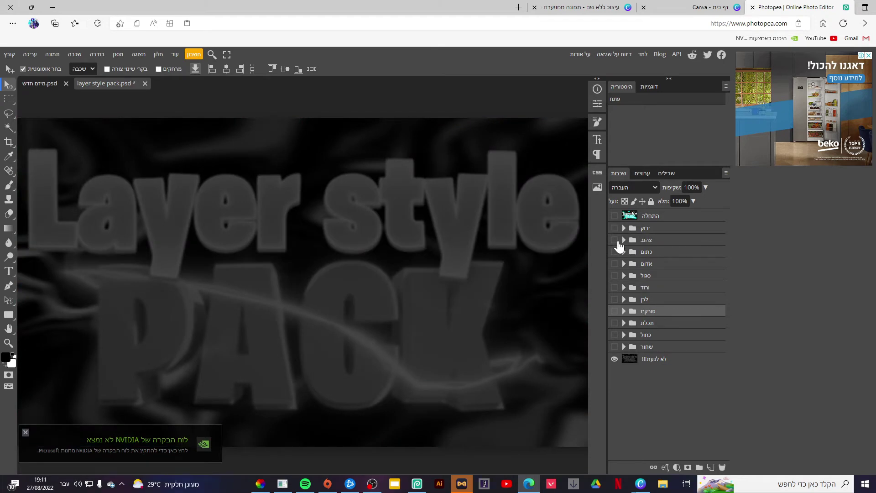
- Preview the text styles in the טורקיז and אדום groups, then hide both groups again
click(614, 311)
click(614, 264)
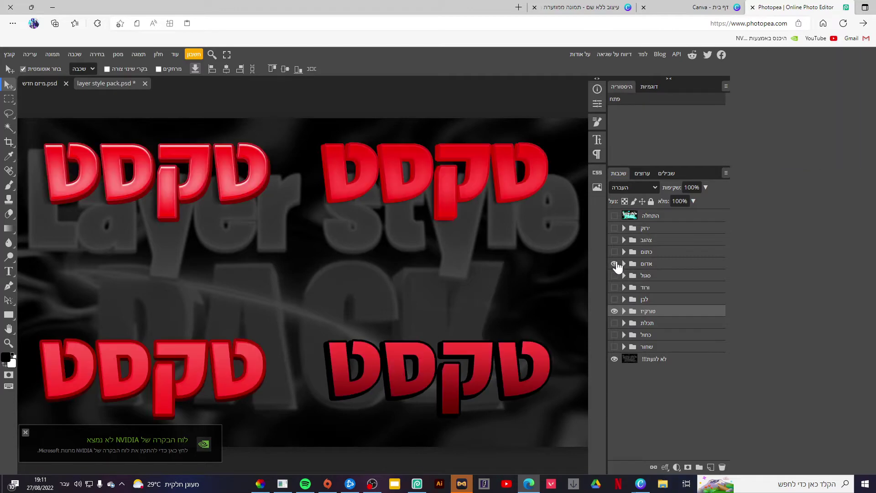
click(616, 265)
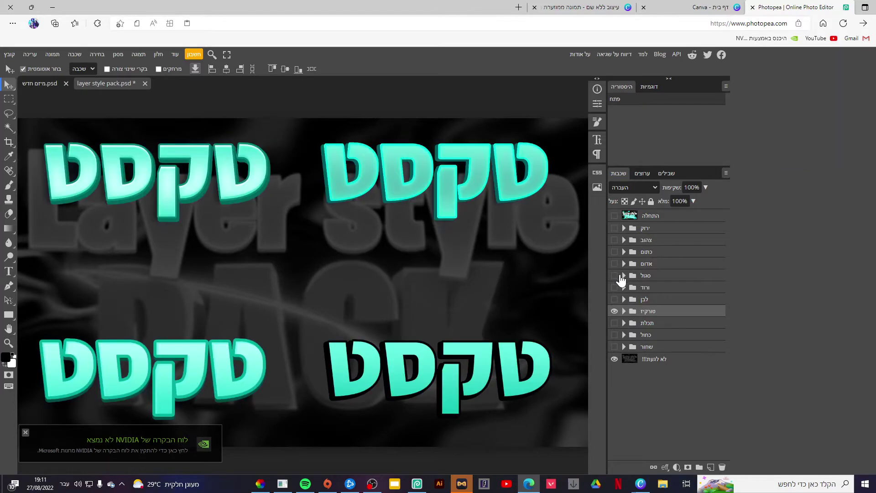
click(614, 312)
click(710, 7)
click(617, 6)
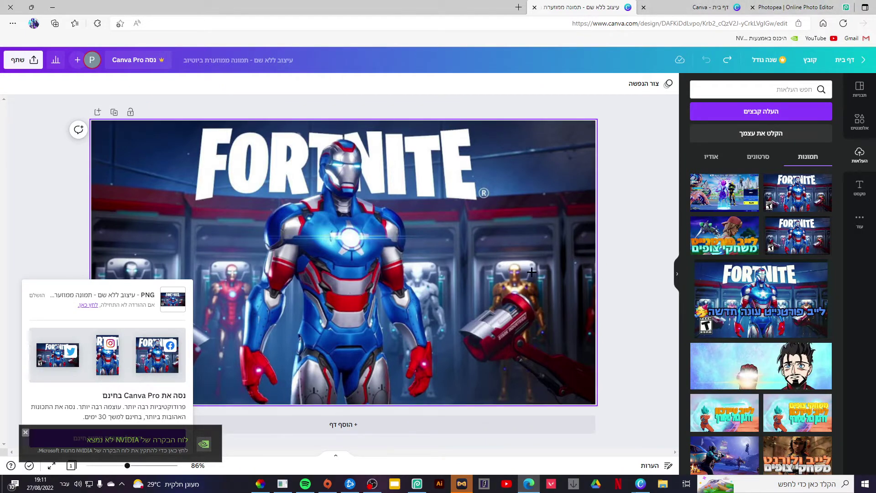
click(806, 7)
- Open the downloaded image עיצוב ללא שם (36) in Photopea and copy its Background layer into the מיזם חדש document
click(9, 53)
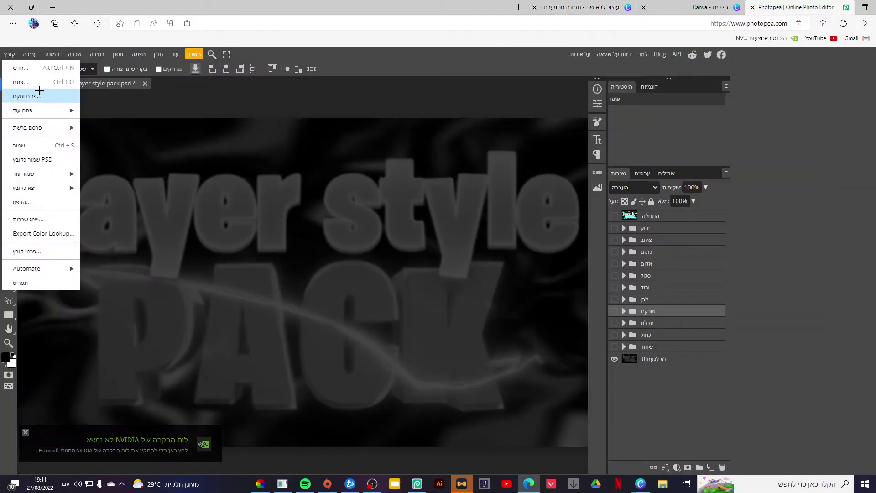
click(39, 93)
double_click(98, 79)
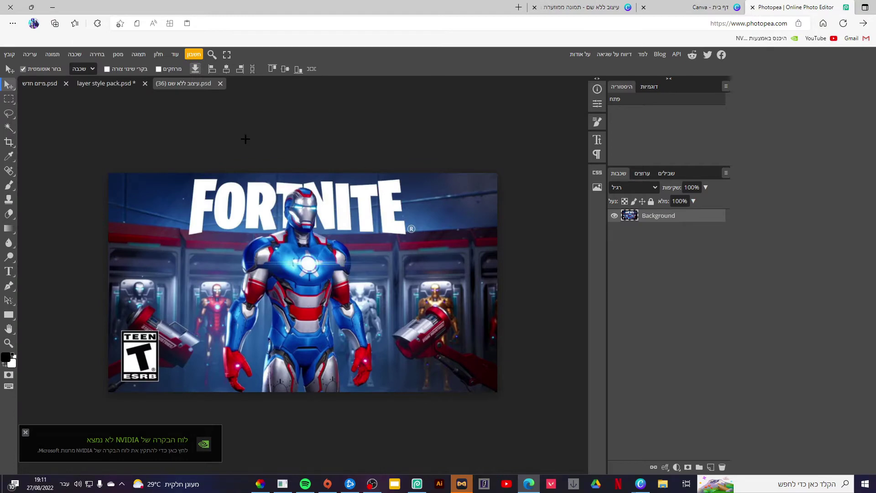
drag(660, 220, 57, 89)
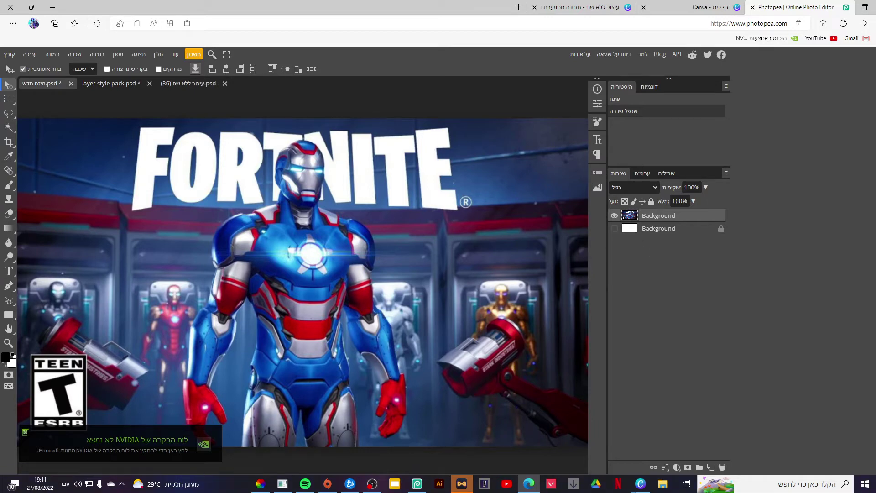
- In layer style pack.psd, compare the טורקיז and אדום text styles and leave only the אדום group visible above the backdrop
click(128, 79)
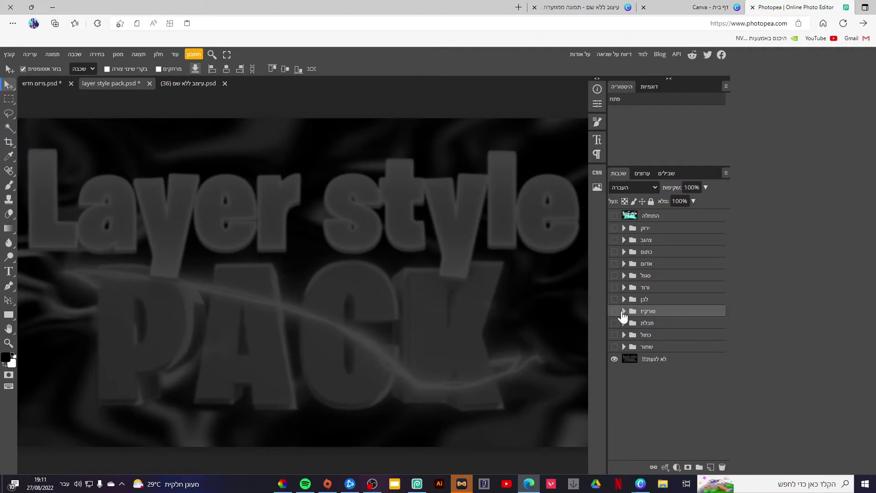
click(615, 311)
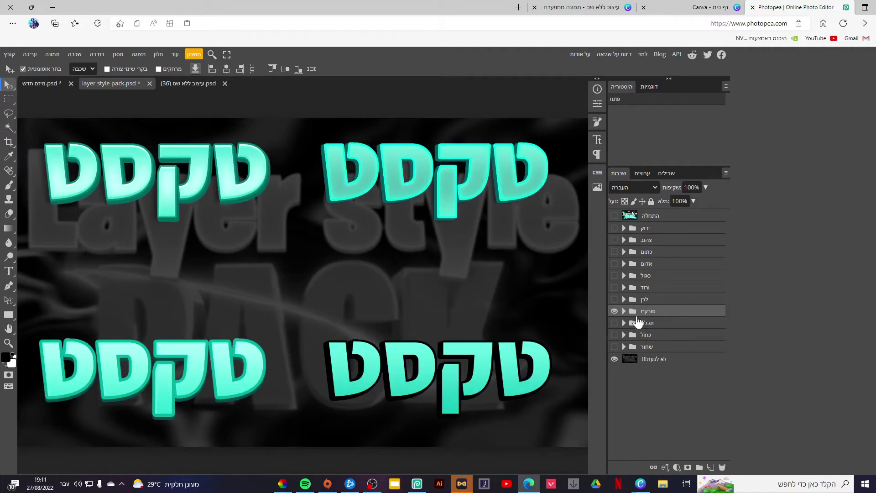
click(614, 312)
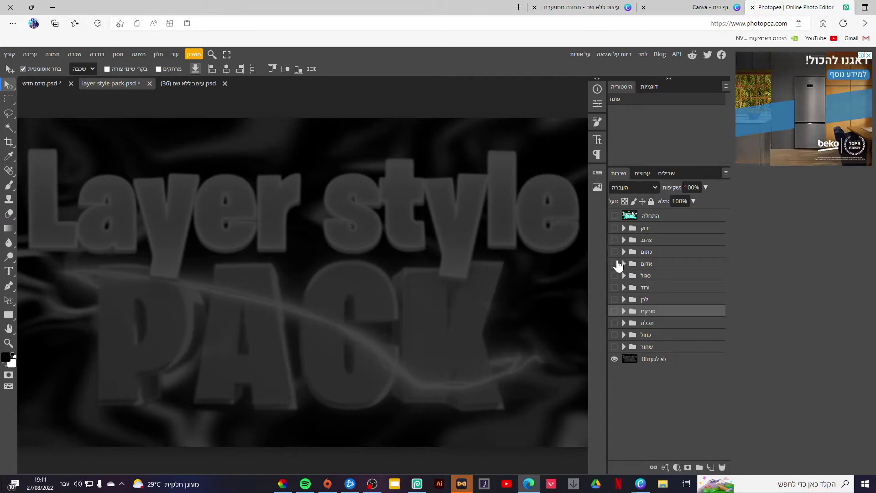
click(614, 264)
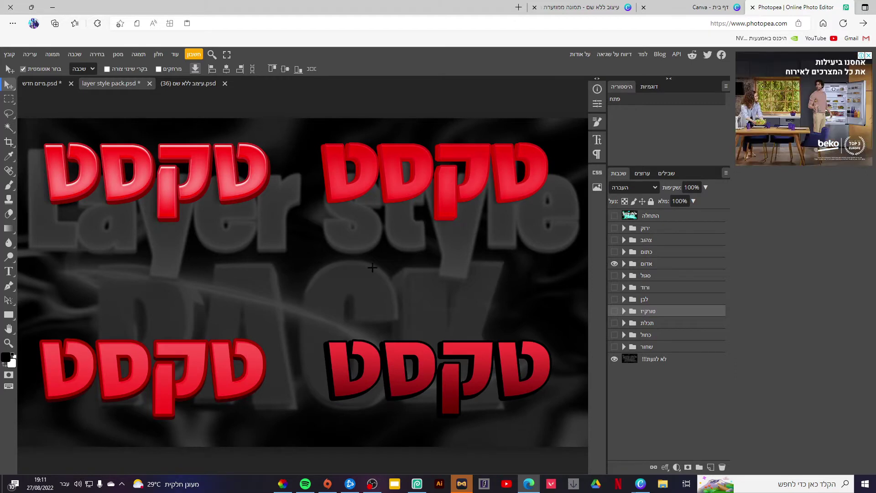
click(614, 264)
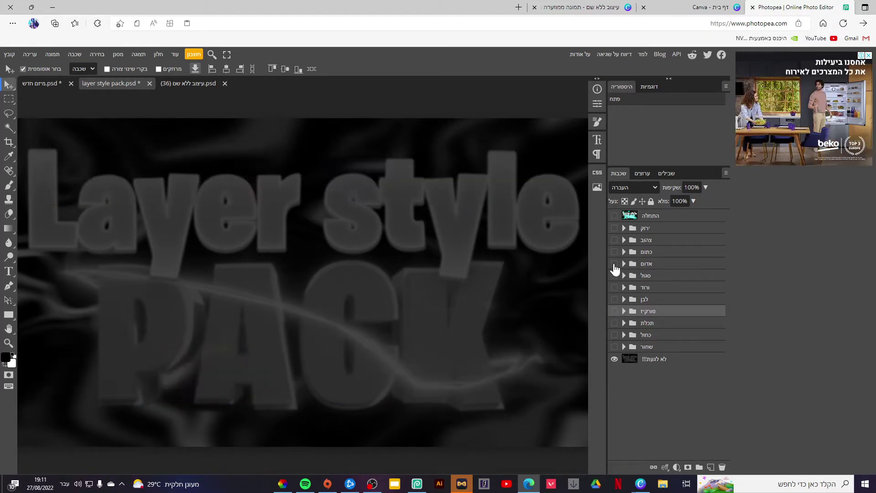
click(614, 311)
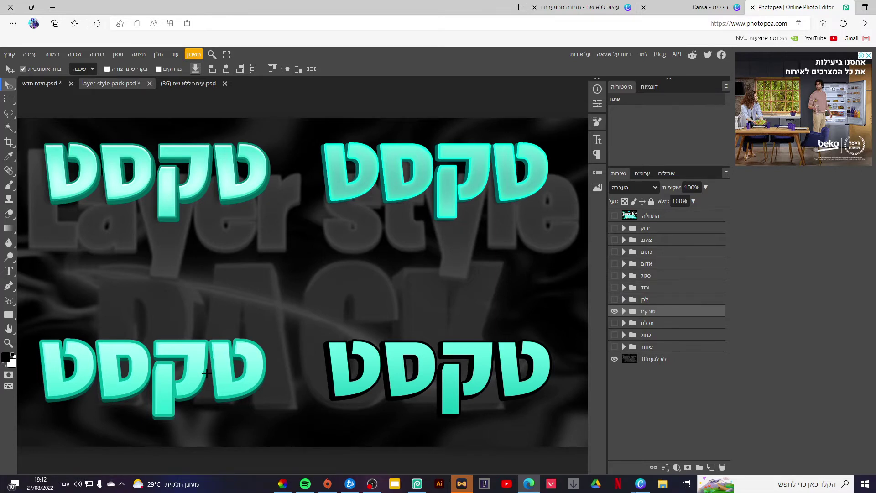
click(615, 311)
click(614, 263)
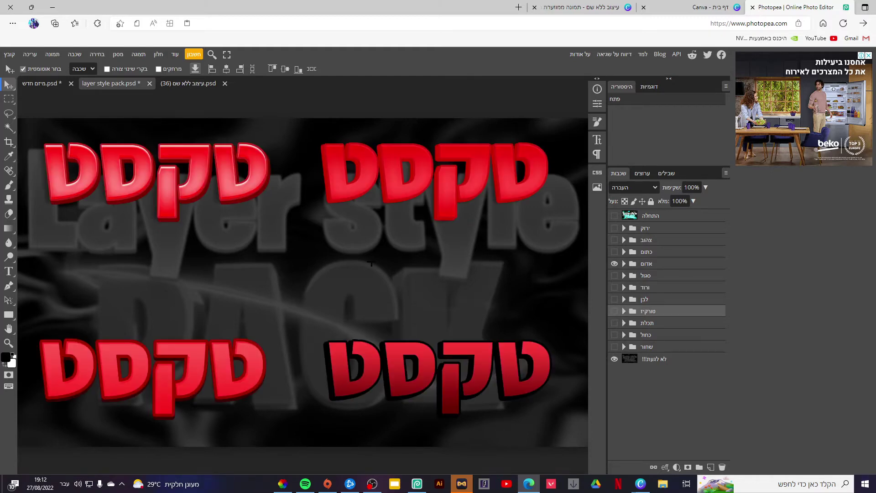
- Replace the lower-left red sample text in the style pack with לייב פורטנייט
double_click(204, 369)
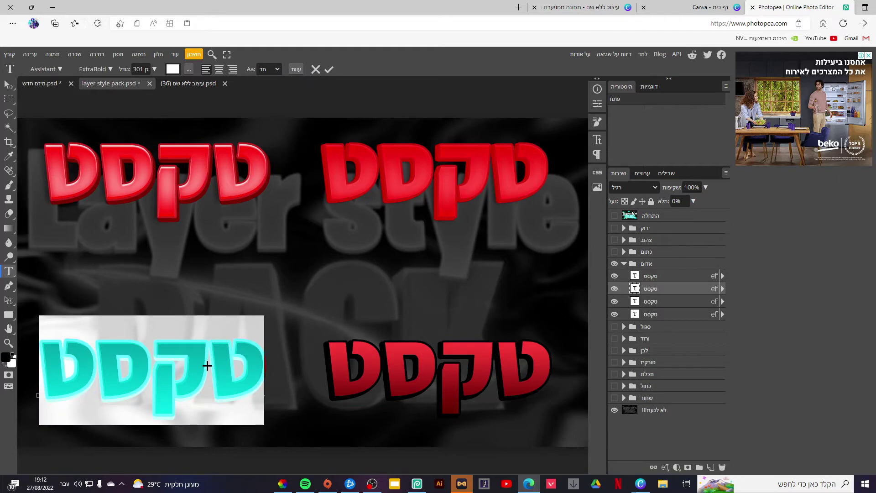
key(BackSpace)
text(לייב)
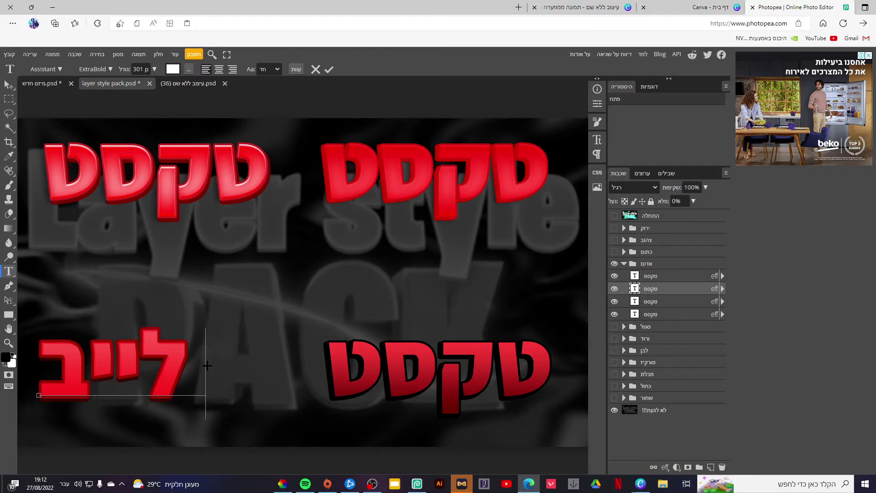
text( פורט)
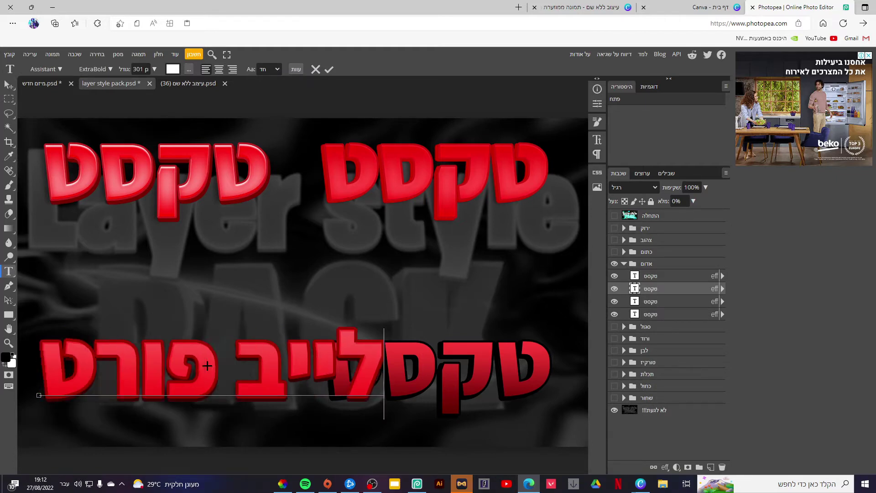
text(נייט)
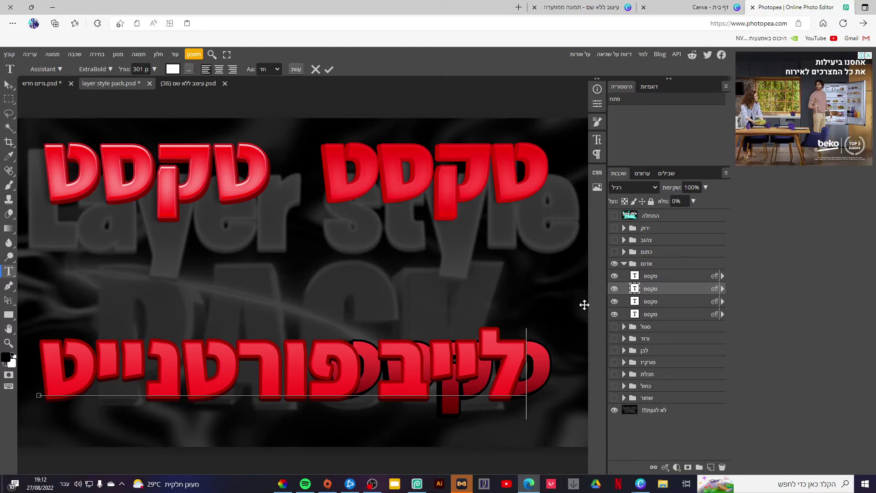
- Try copying the lower-left red text layer into the מיזם חדש document, and delete the copied layer there
drag(639, 292, 172, 213)
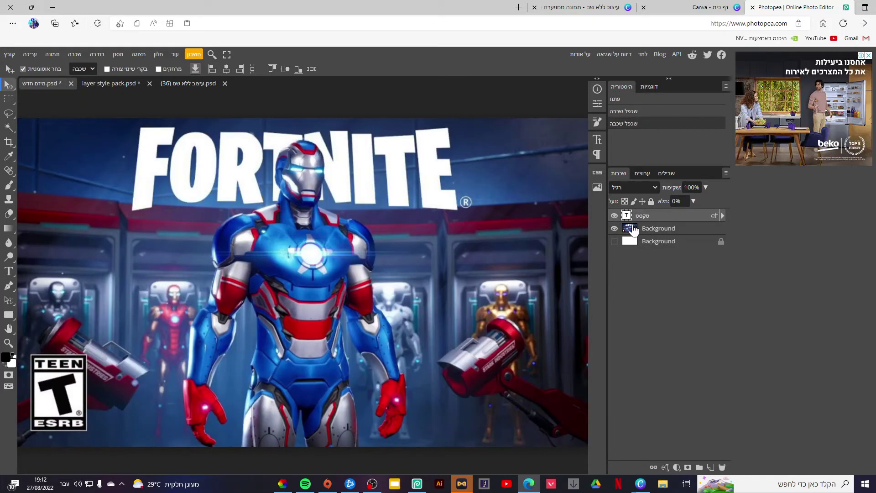
right_click(634, 219)
click(640, 286)
- Replace the upper-right red sample text in layer style pack.psd with לייב פורטנייט and place a copy of its layer in the מיזם חדש document
click(109, 83)
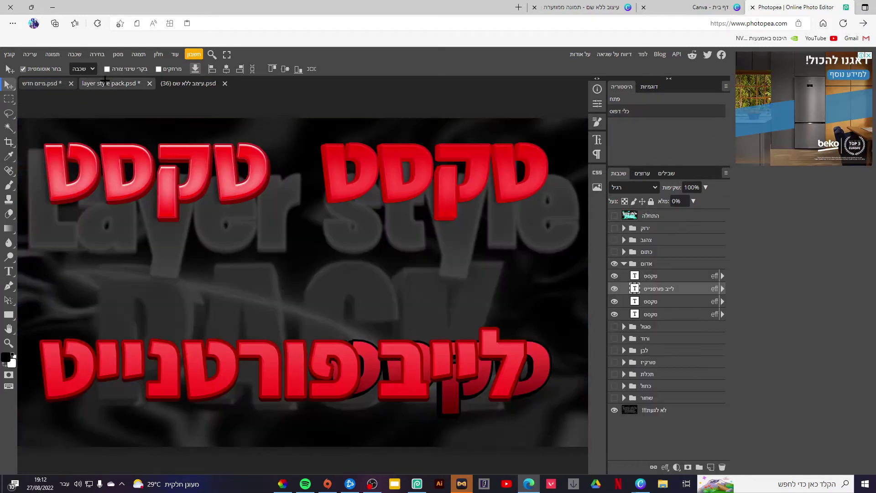
double_click(386, 178)
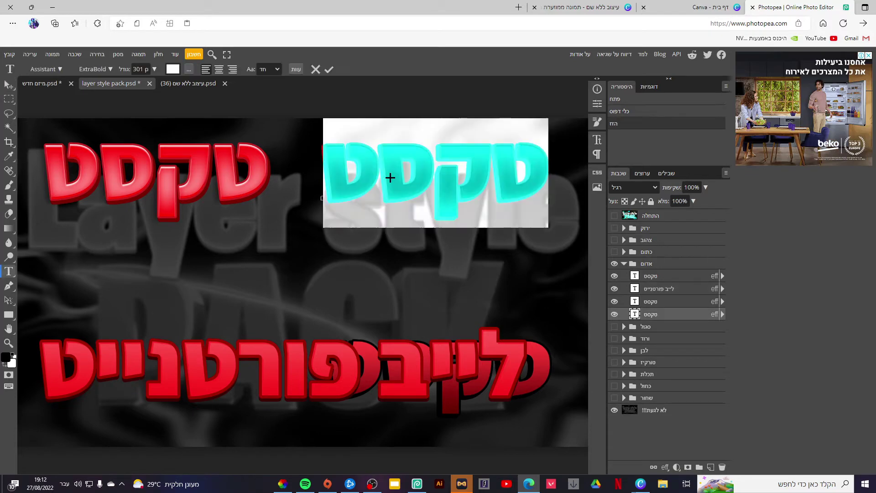
key(BackSpace)
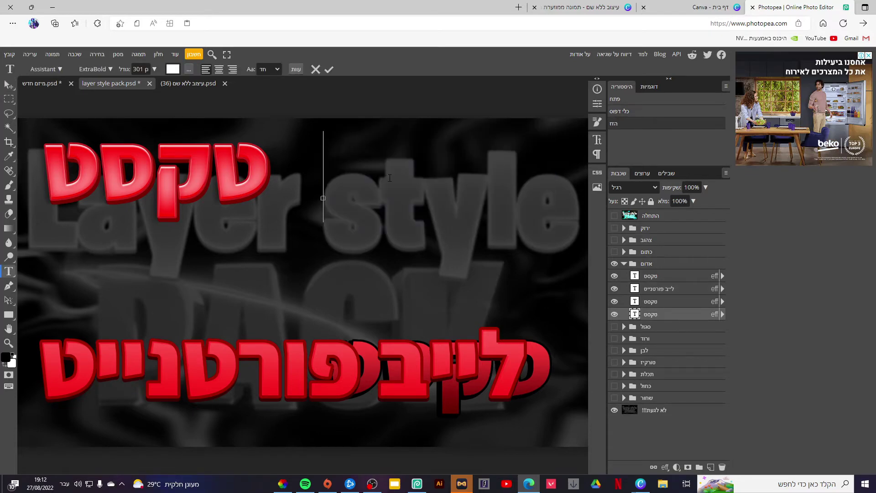
text(לייב פו)
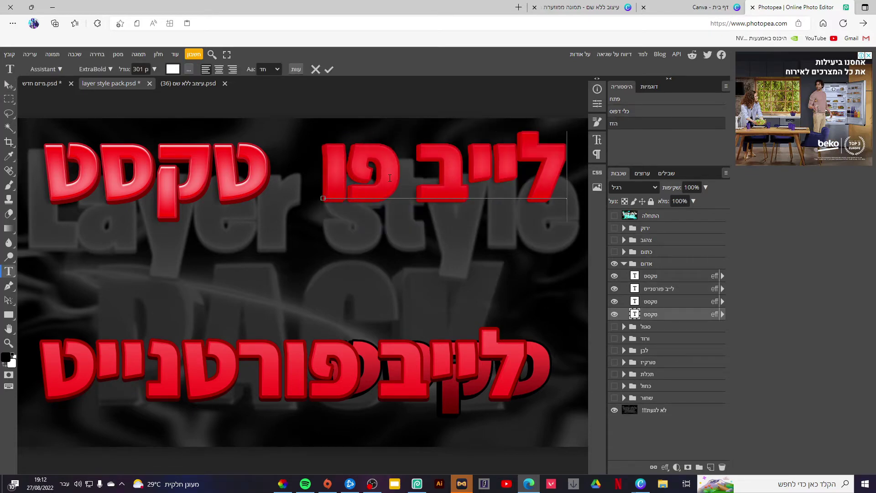
text(רטנייט)
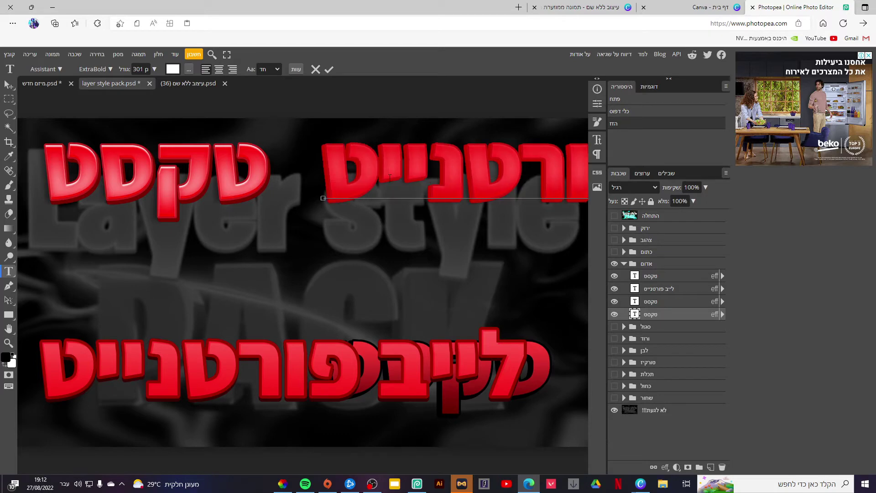
click(40, 84)
drag(401, 204, 281, 280)
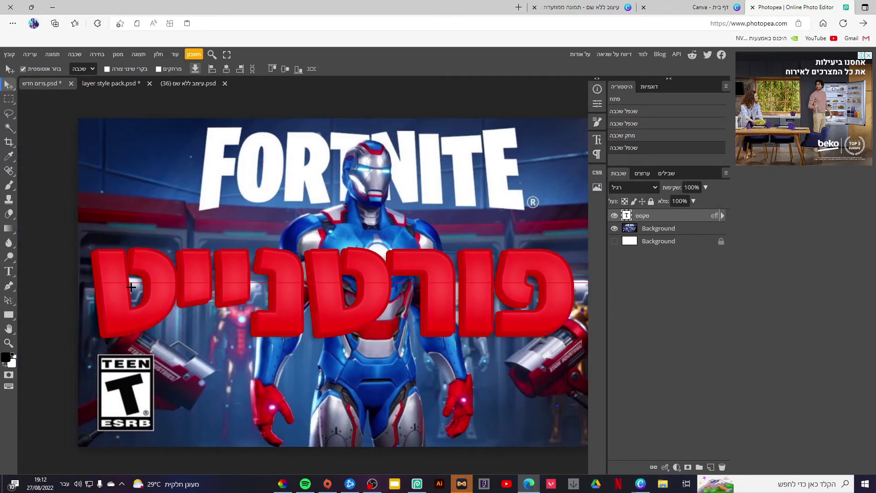
- Scale the copied red title text down to 280 p
double_click(192, 287)
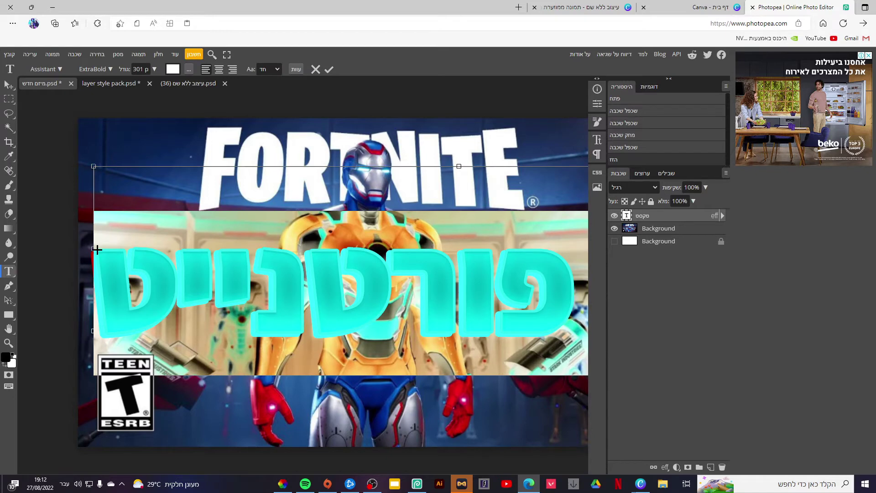
drag(94, 247, 61, 176)
click(8, 84)
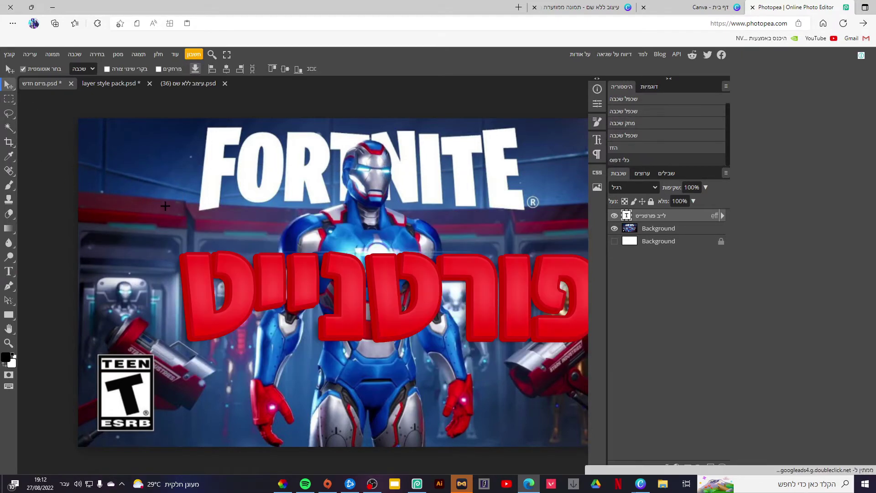
- Reposition the red title so that it runs across the middle of the Fortnite image, over the character's chest
mouse_move(183, 208)
mouse_down()
mouse_move(131, 206)
mouse_move(235, 208)
mouse_move(176, 212)
mouse_up()
key(shift+Up)
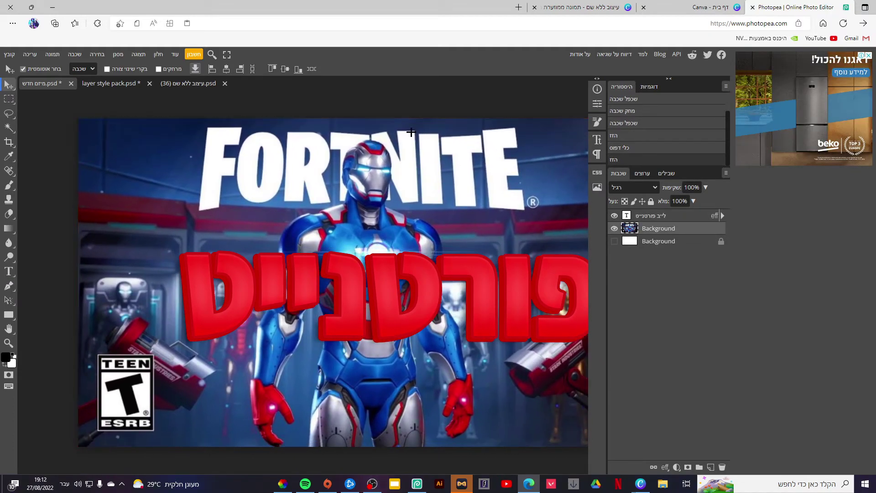
scroll(475, 97, down, 2)
scroll(503, 107, up, 2)
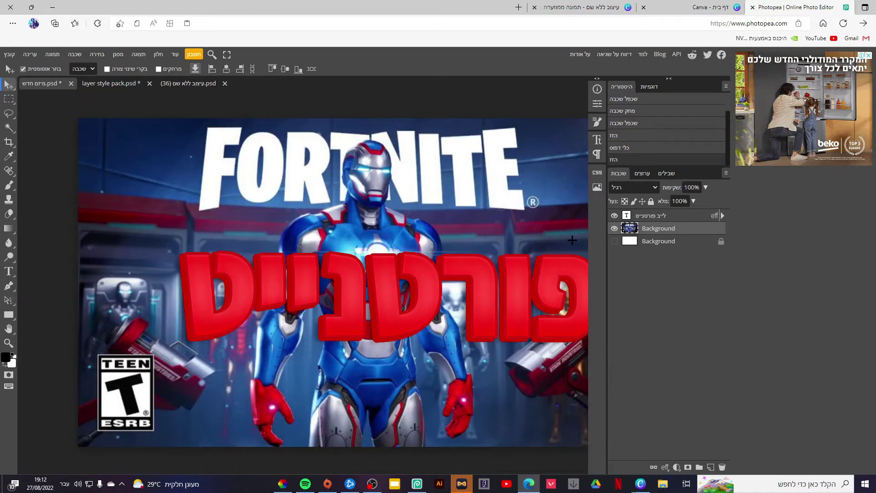
scroll(552, 287, right, 5)
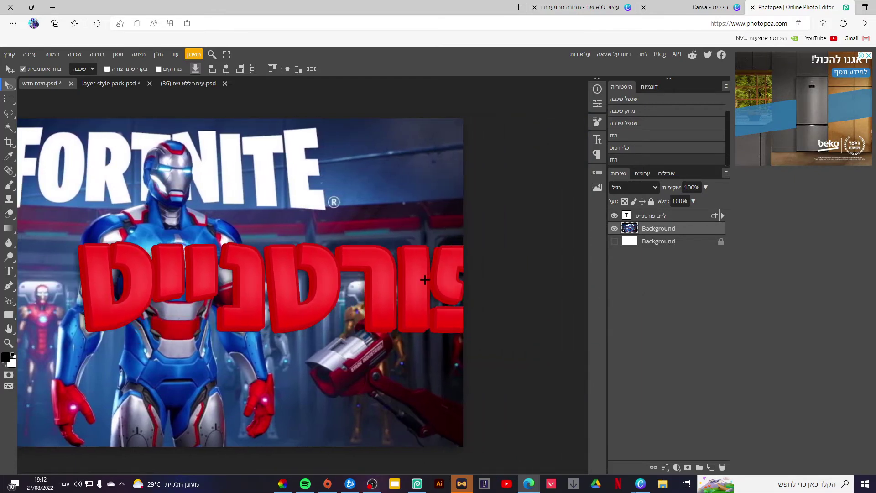
key(shift+Right)
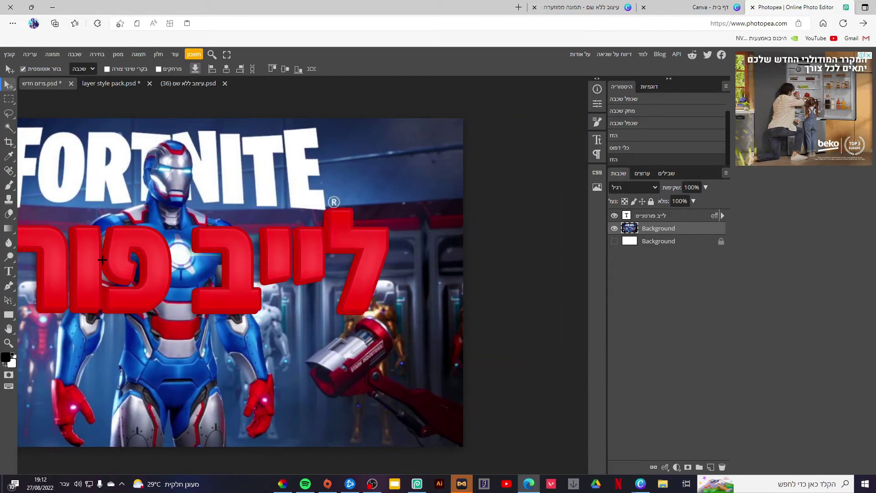
drag(102, 259, 365, 269)
- Scale the red title down to 248 p and center it over the character so both words fit within the image
double_click(208, 274)
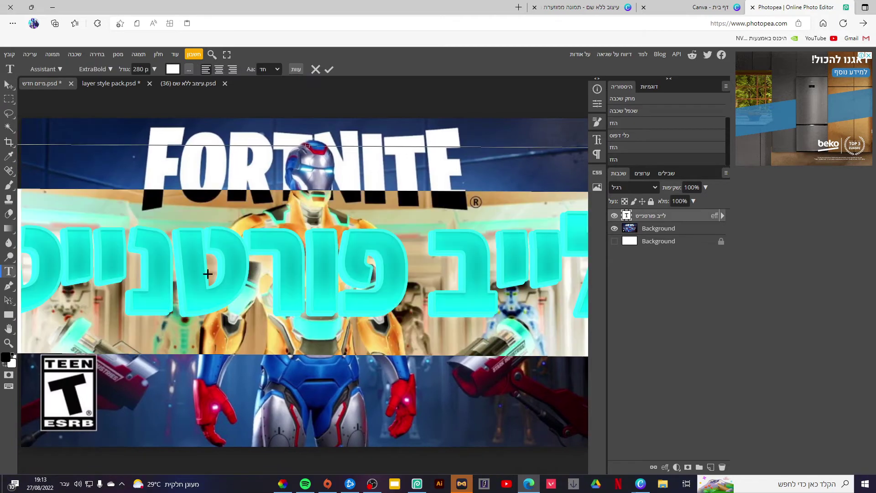
drag(27, 260, 125, 286)
drag(117, 253, 257, 253)
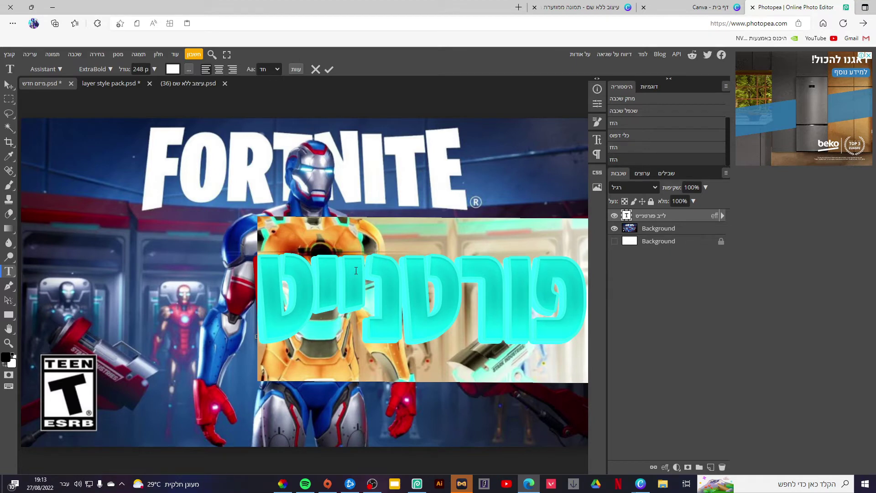
drag(384, 192, 194, 208)
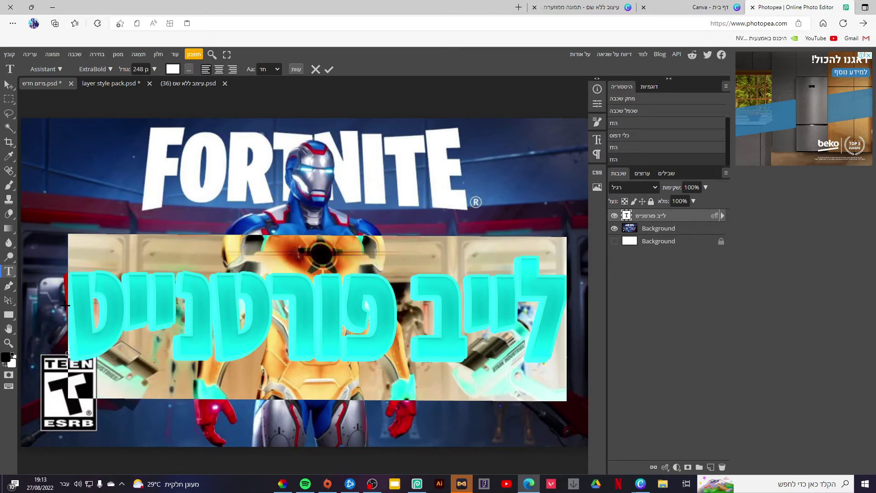
- Stretch the red title to nearly the image's full width, reduce its height to 227 p, and nudge it slightly upward
drag(68, 274, 31, 271)
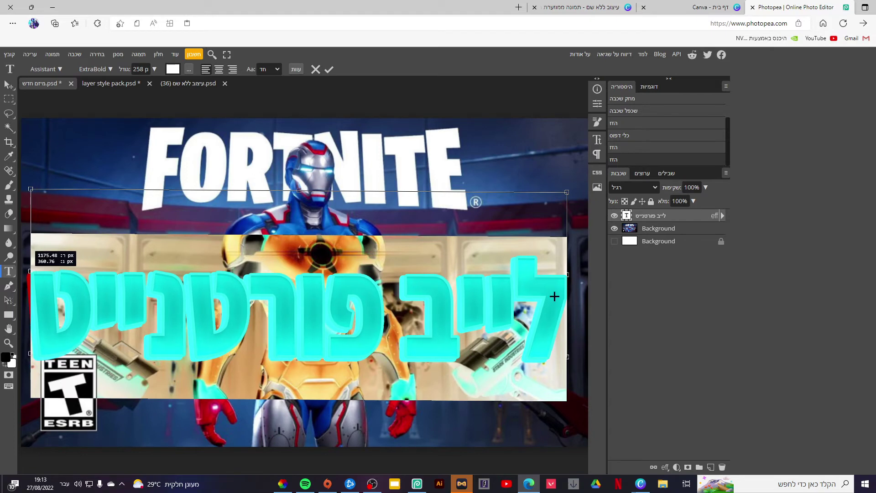
mouse_move(566, 277)
mouse_down()
mouse_move(585, 274)
mouse_move(570, 273)
mouse_up()
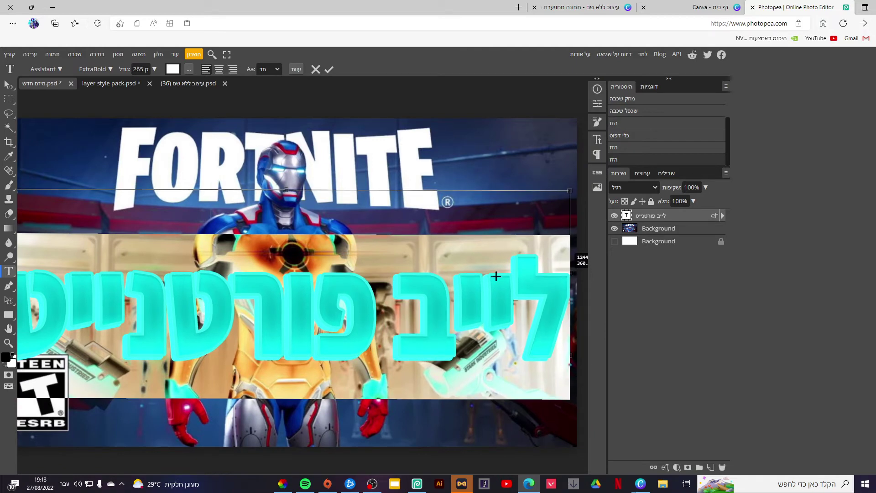
drag(286, 190, 286, 233)
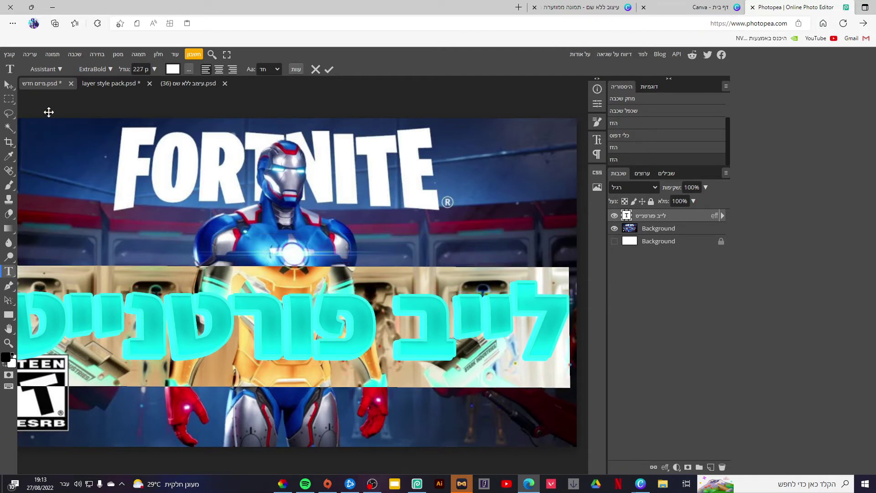
click(8, 85)
drag(164, 321, 170, 315)
scroll(211, 206, left, 2)
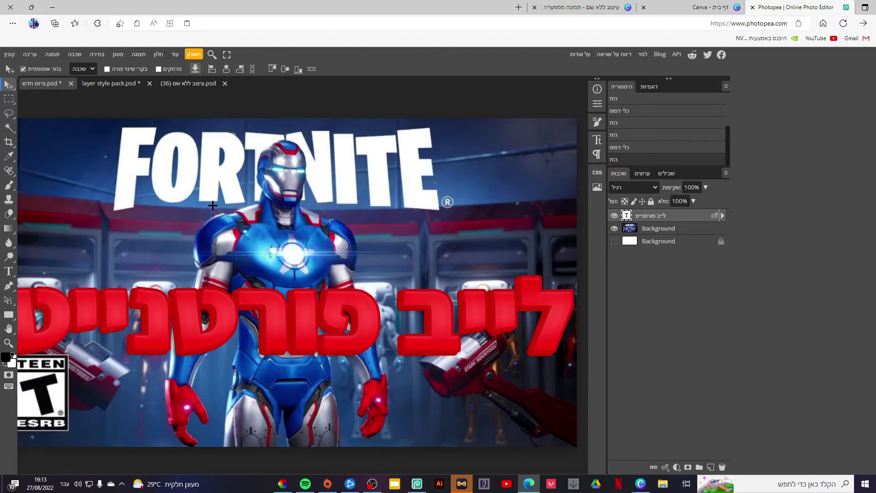
- Zoom out with the Zoom tool to check the whole thumbnail
click(221, 204)
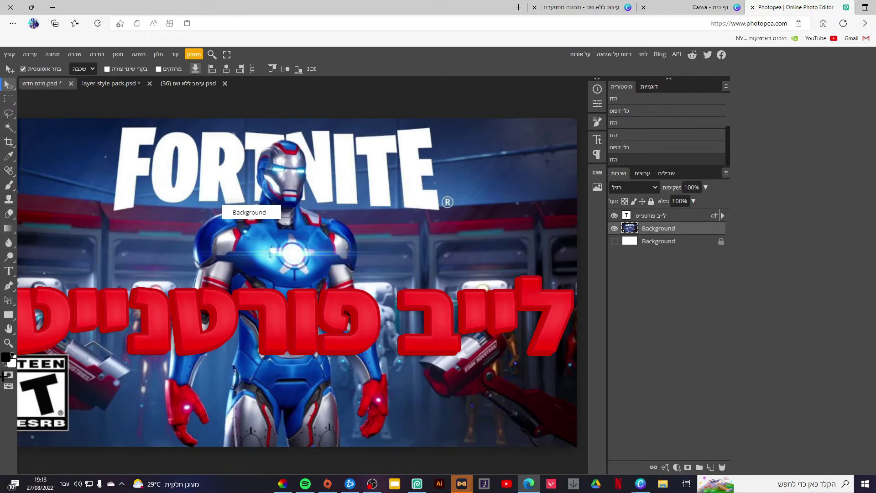
click(7, 342)
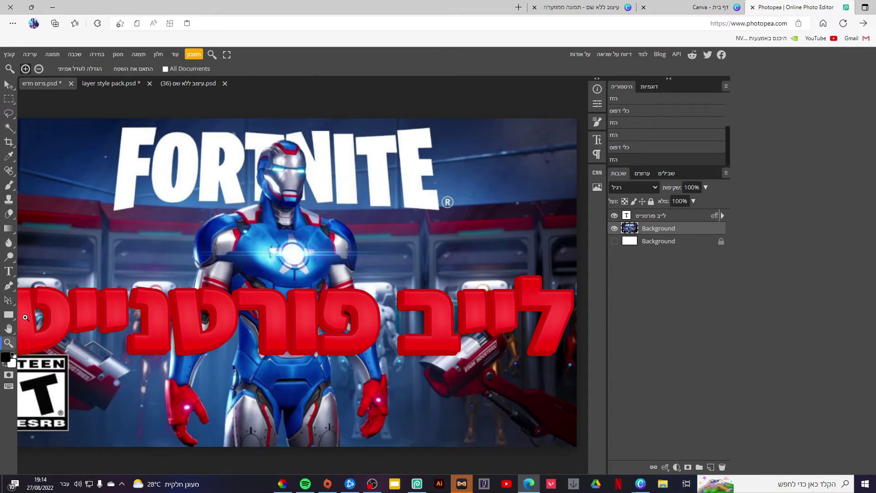
right_click(202, 249)
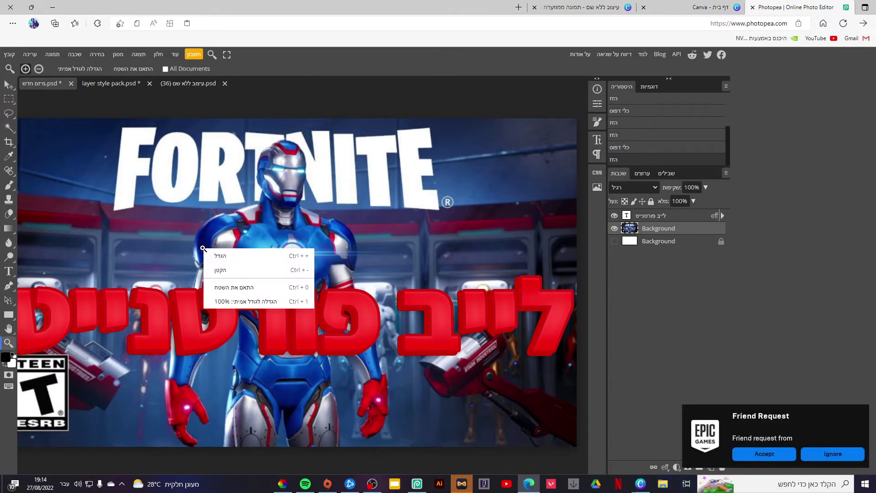
click(222, 269)
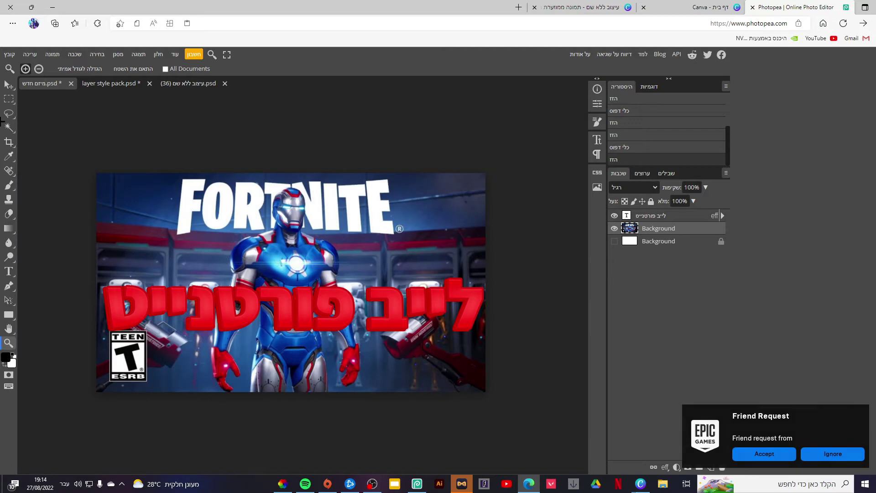
- Move the red title slightly up and to the left with the Move tool, and select its layer
click(9, 84)
drag(396, 303, 393, 299)
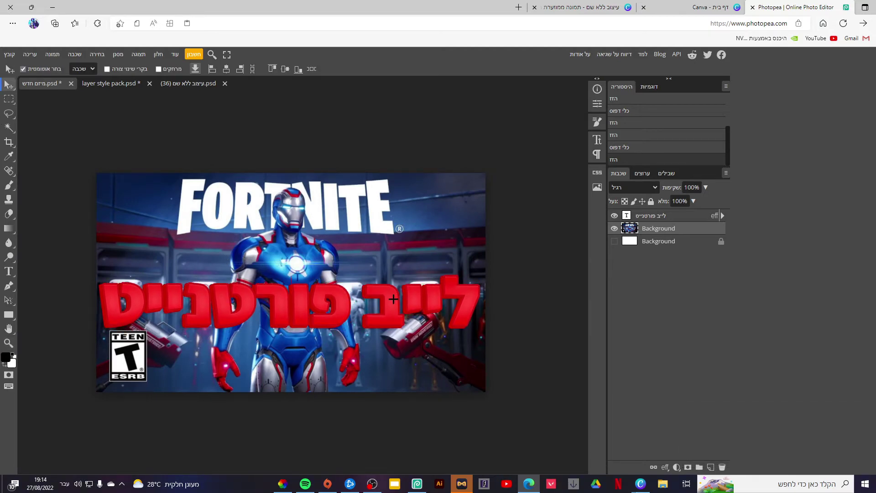
click(394, 299)
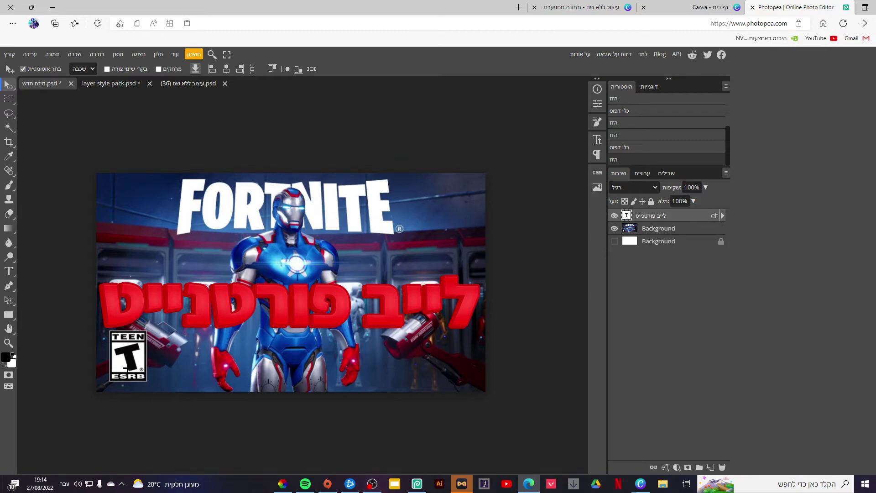
- In the layer style pack document, hide the red אדום group and show the turquoise טורקיז group
click(98, 84)
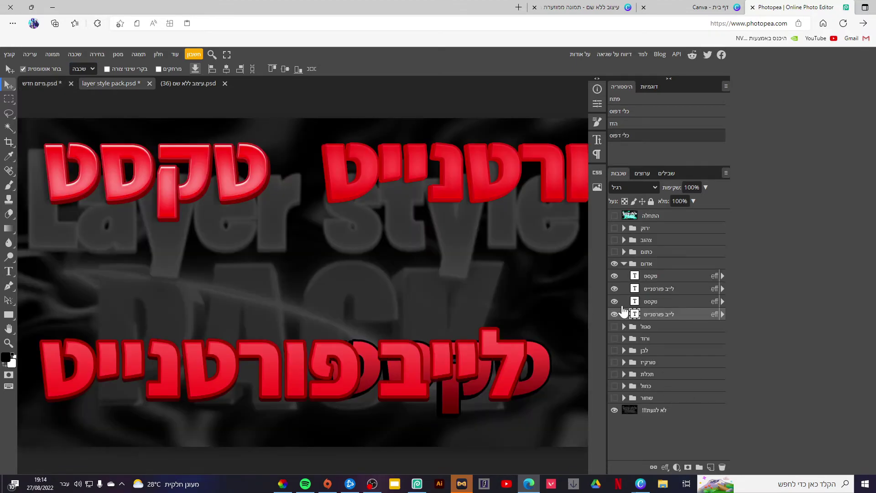
click(614, 264)
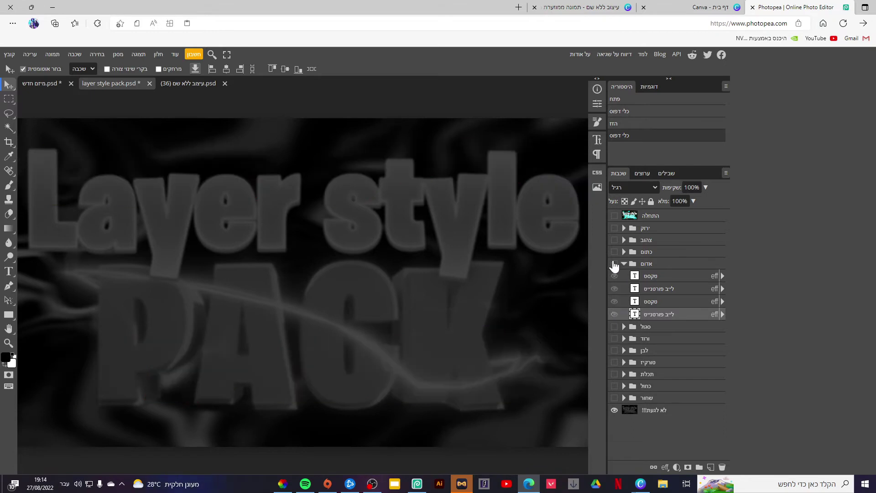
click(614, 362)
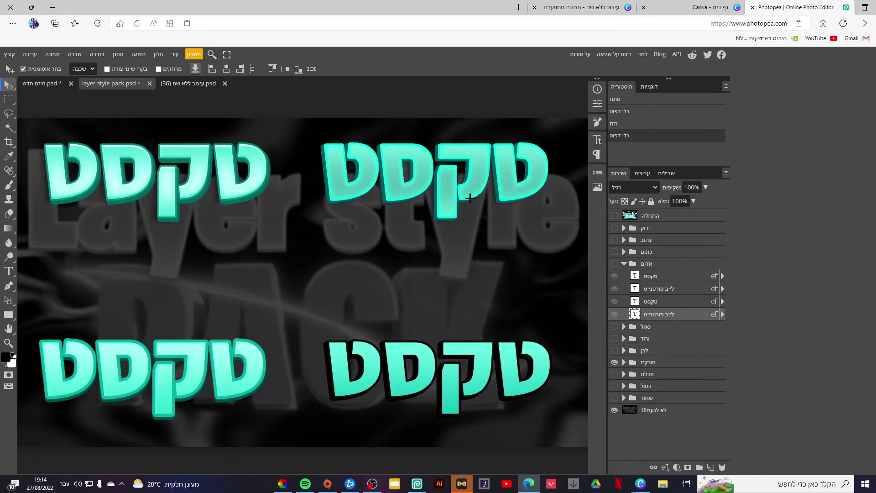
- Replace the upper-right turquoise sample text with עונה חדשה
double_click(437, 187)
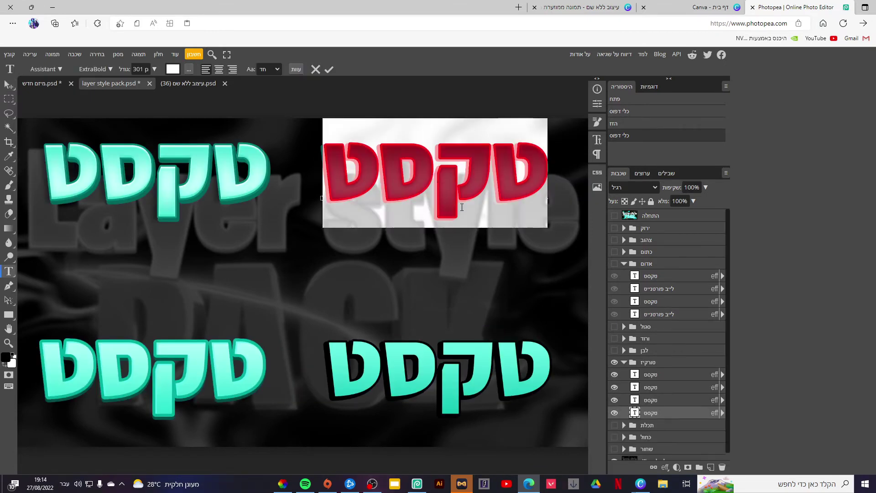
key(BackSpace)
text(ע)
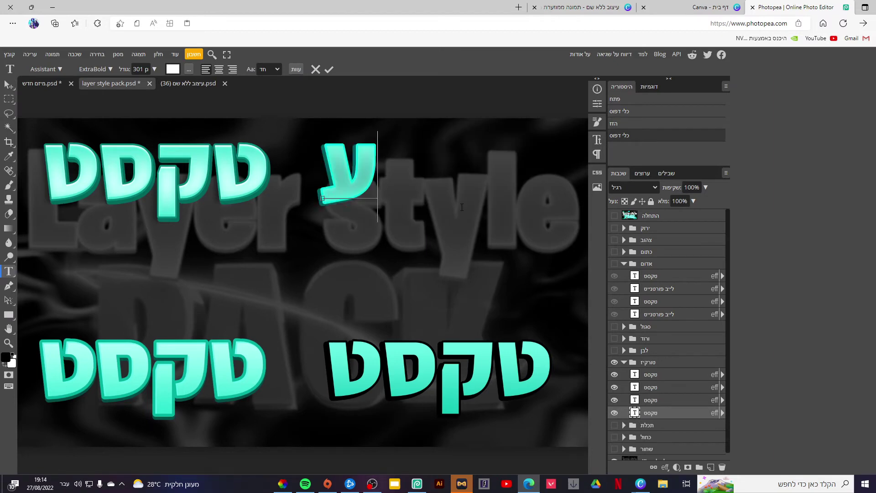
text(ונה חדשה)
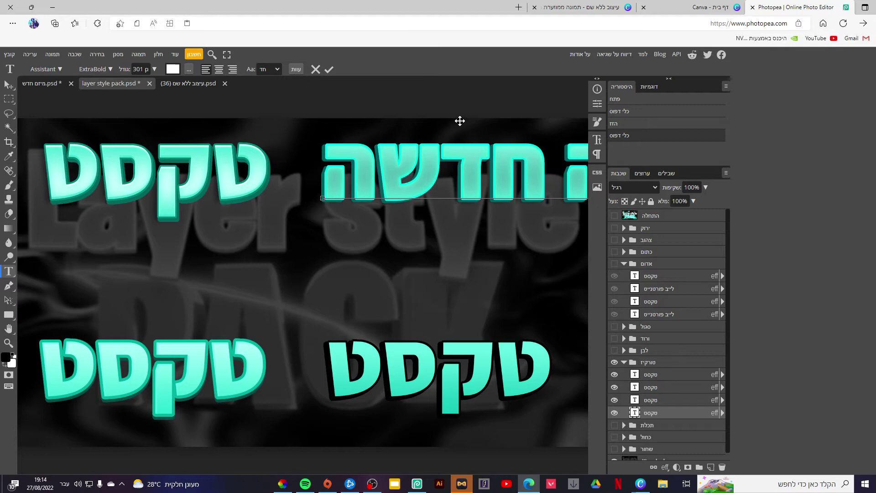
- Move the turquoise עונה חדשה title to the middle of the pack canvas and copy it onto the lower part of the thumbnail
drag(460, 121, 269, 163)
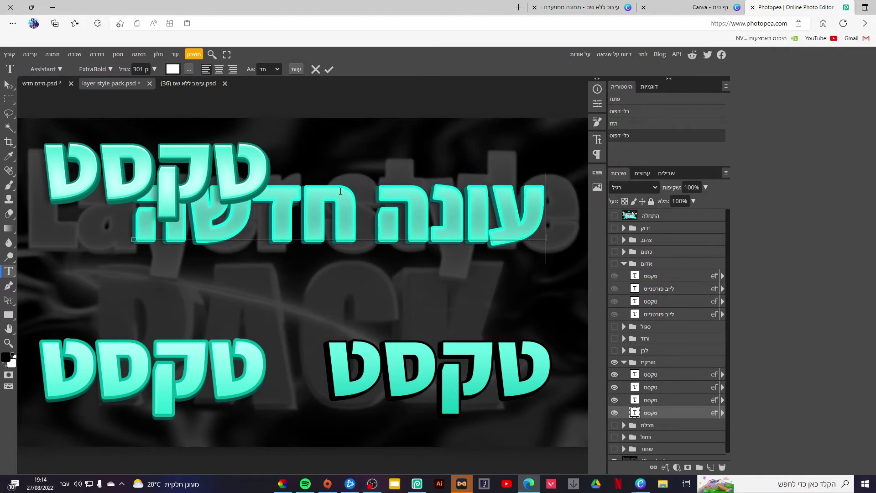
text(!)
key(BackSpace)
drag(536, 235, 154, 222)
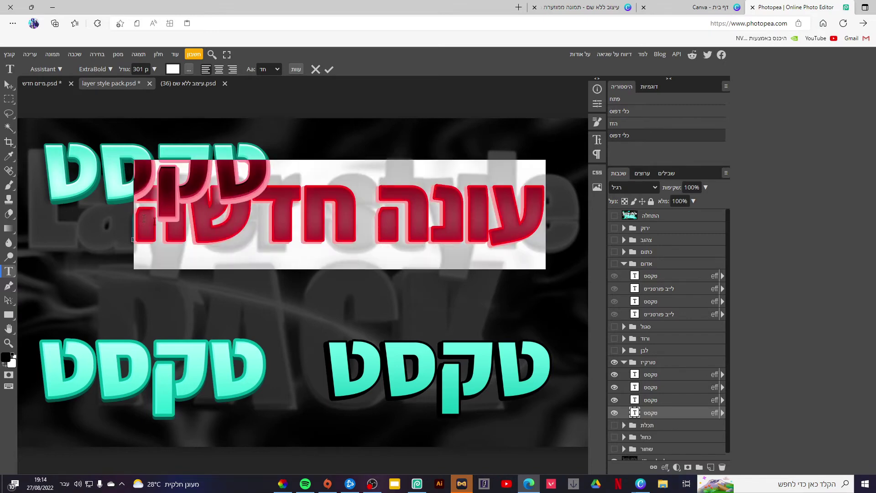
click(137, 214)
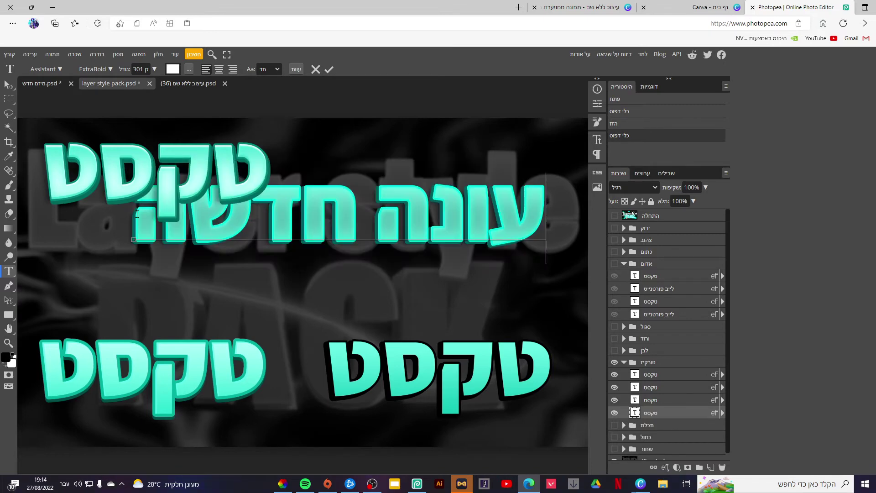
drag(342, 156, 336, 218)
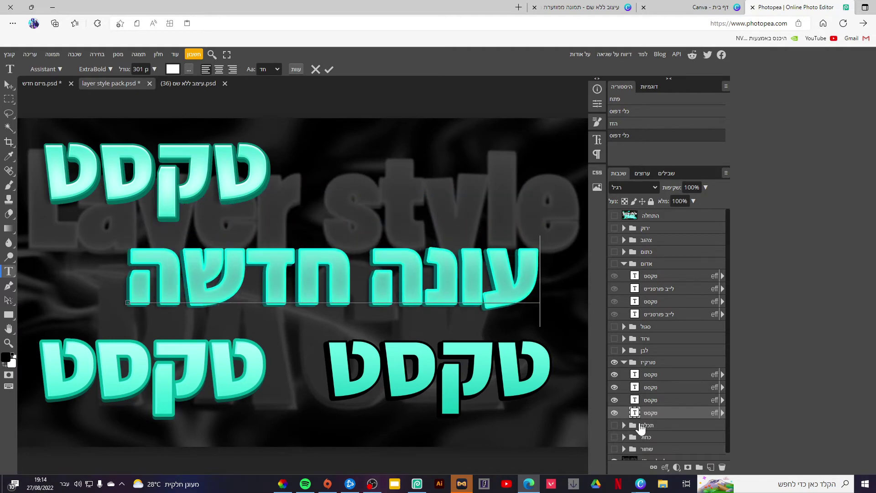
drag(636, 413, 234, 357)
click(8, 271)
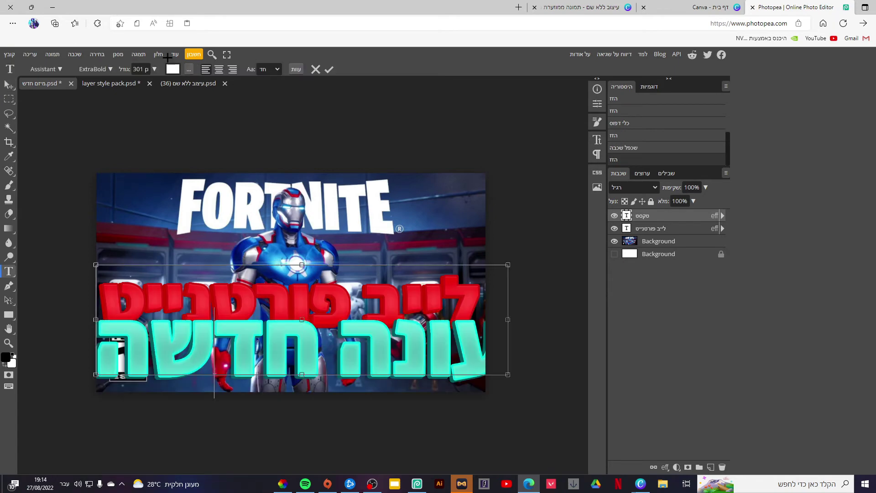
- Return to the layer style pack, hide the turquoise טורקיז group and show the blue כחול group
click(181, 83)
click(108, 83)
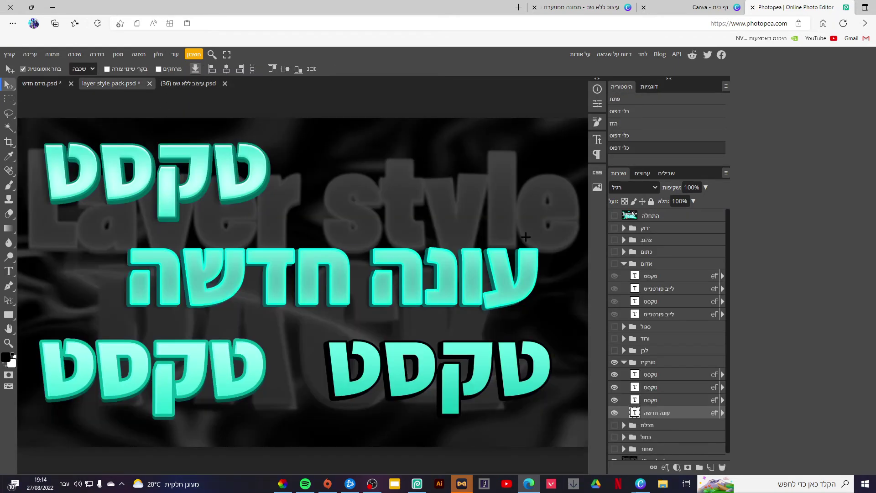
click(614, 362)
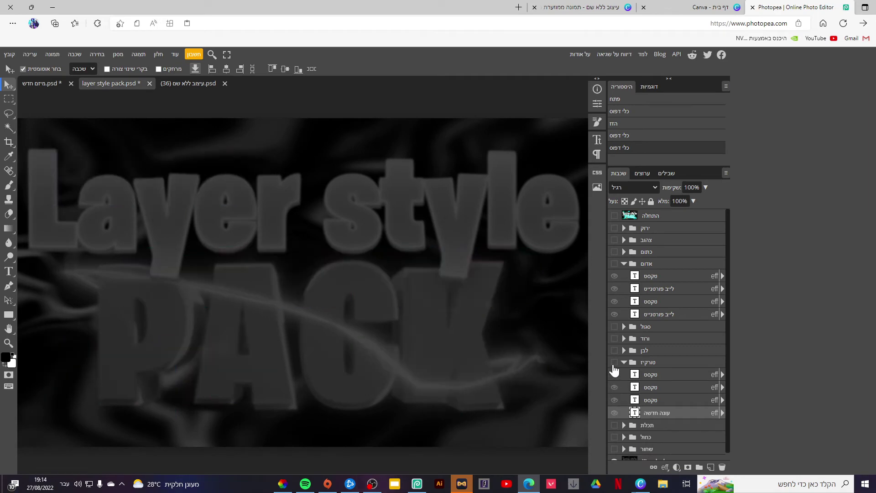
click(615, 437)
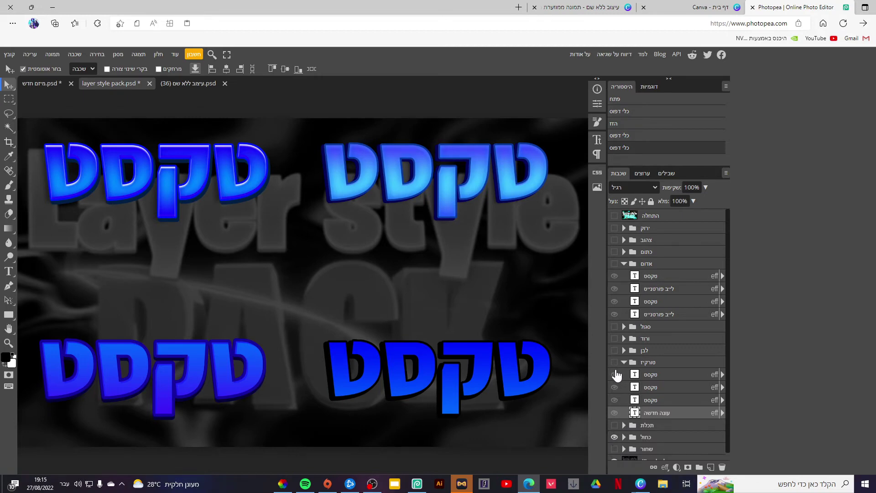
- Expand the pack's color groups and show the light-blue תכלת group in place of the blue כחול group
alt+click(623, 363)
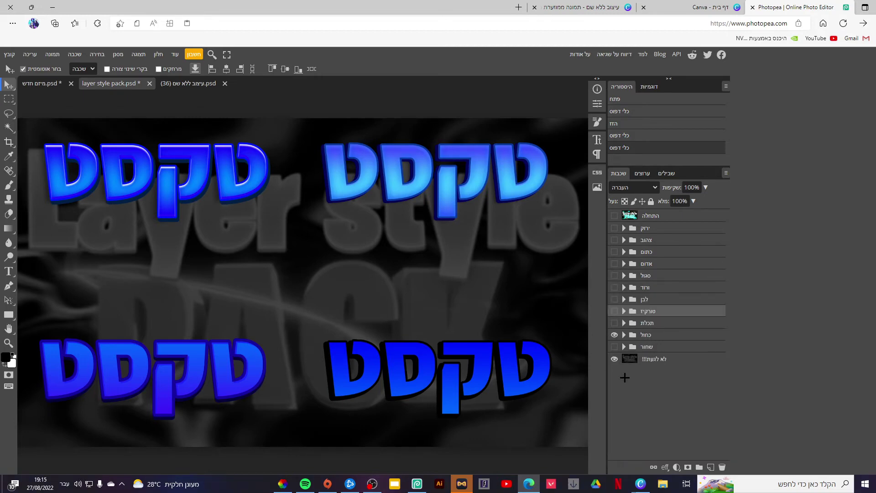
alt+click(624, 341)
scroll(639, 392, down, 8)
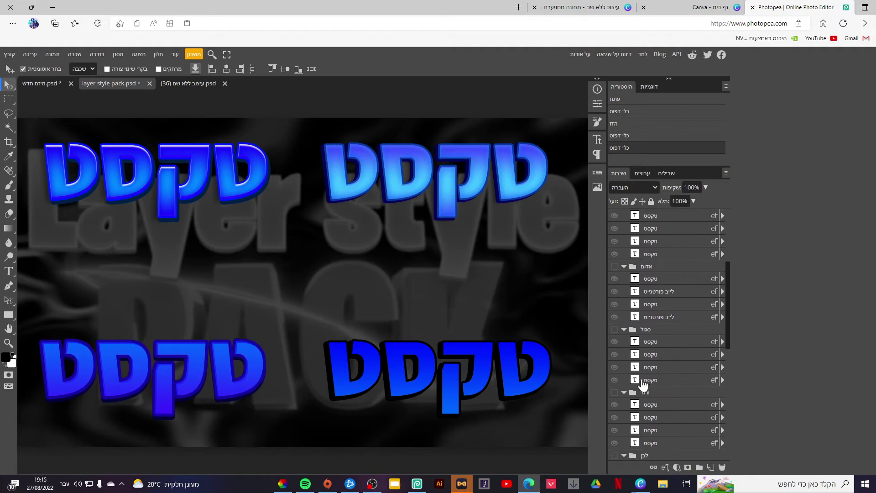
scroll(643, 379, down, 3)
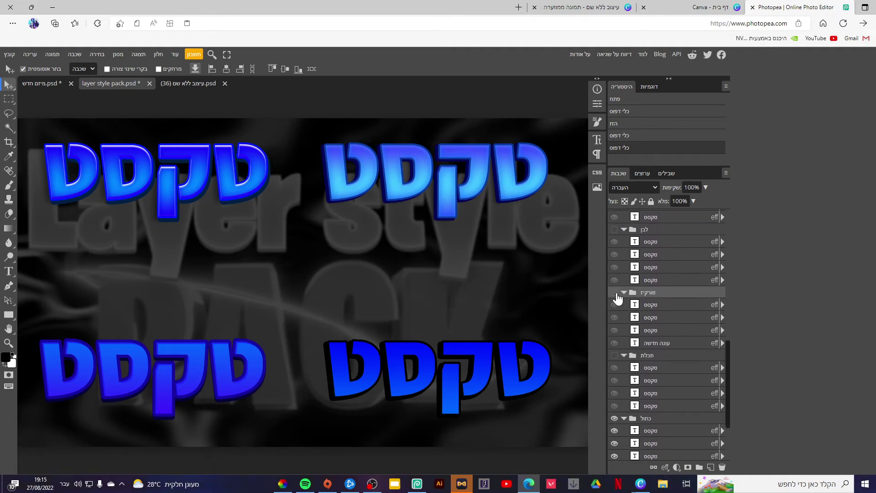
scroll(629, 297, down, 3)
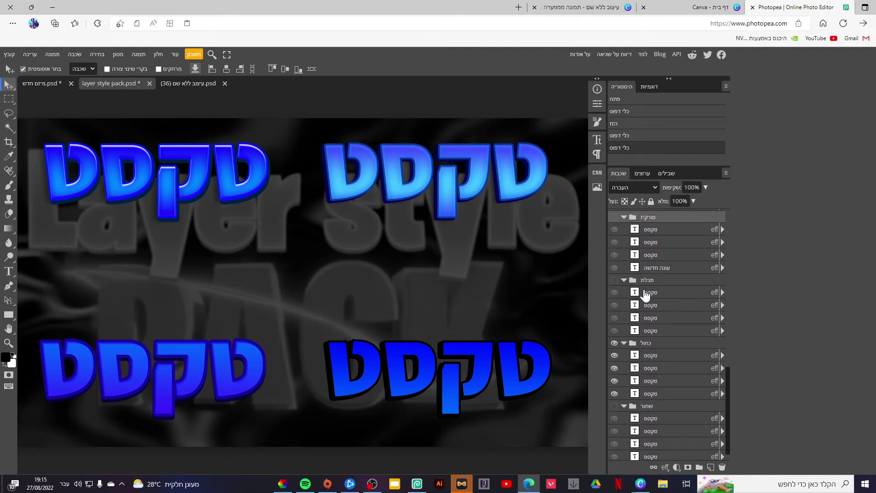
click(614, 280)
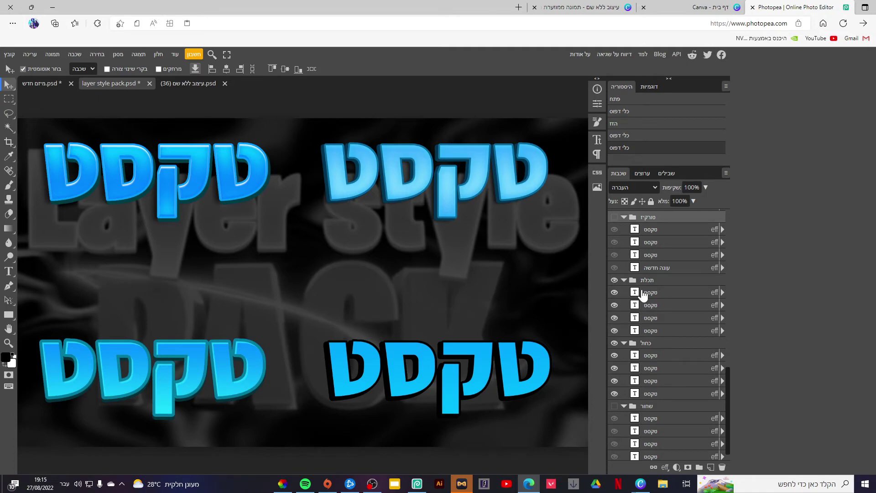
- Copy the upper-right light-blue sample into the thumbnail document and move it to the middle of the image, above the red title
double_click(634, 331)
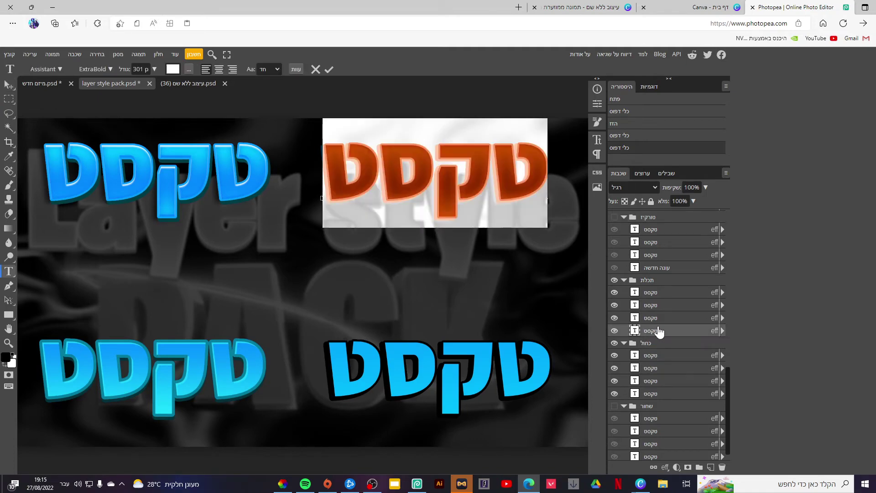
drag(671, 335, 255, 267)
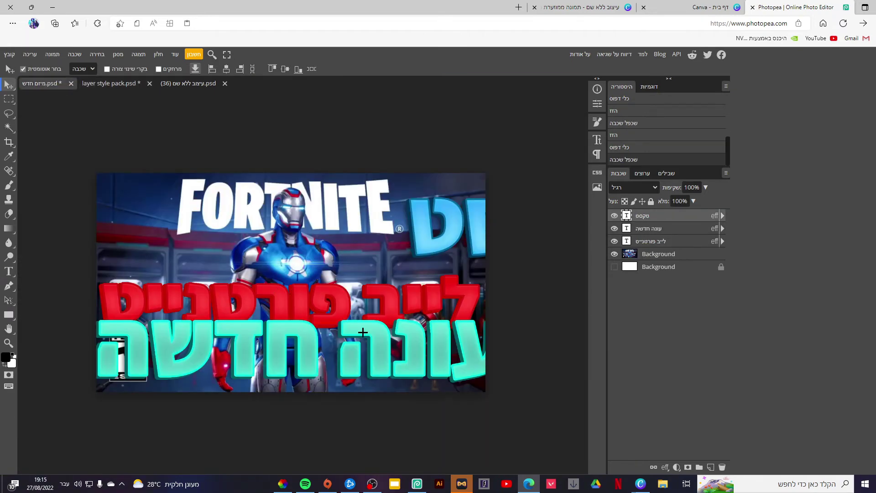
drag(439, 247, 239, 257)
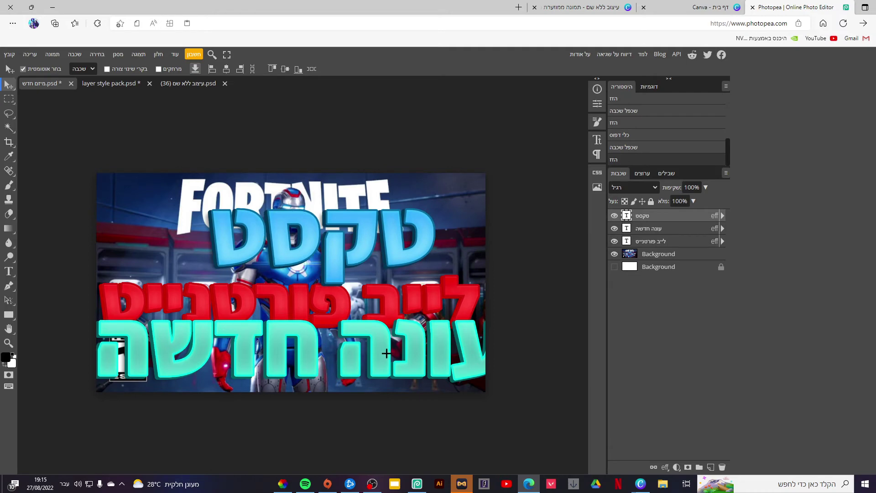
- Delete the turquoise עונה חדשה layer from the thumbnail
double_click(397, 350)
right_click(678, 229)
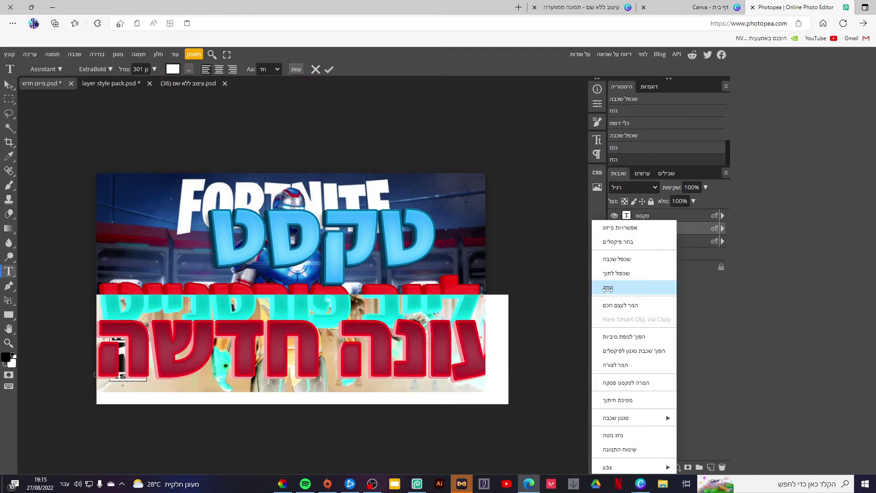
click(607, 287)
- Move the light-blue sample down slightly and replace its text with עונה חדשה
drag(315, 244, 296, 272)
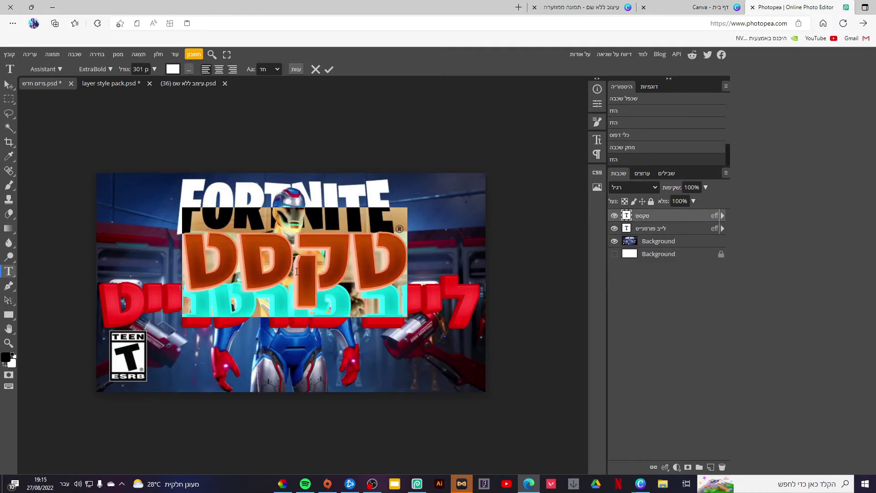
key(BackSpace)
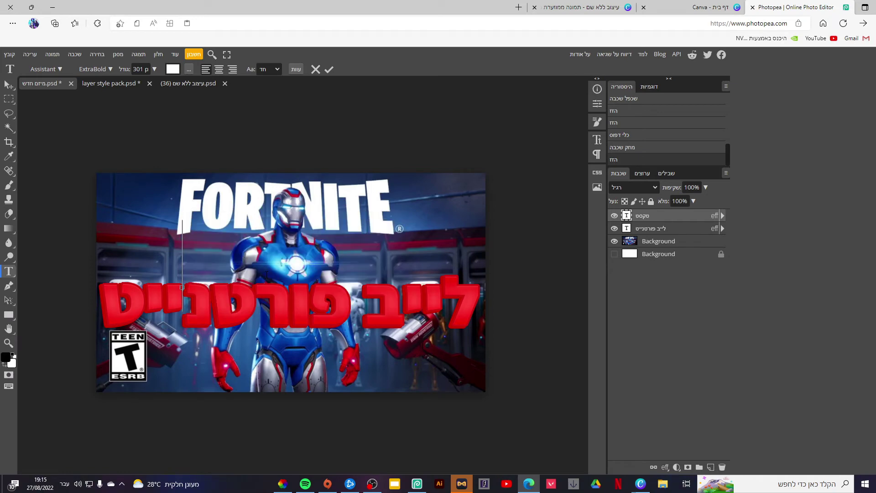
text(עונה ח)
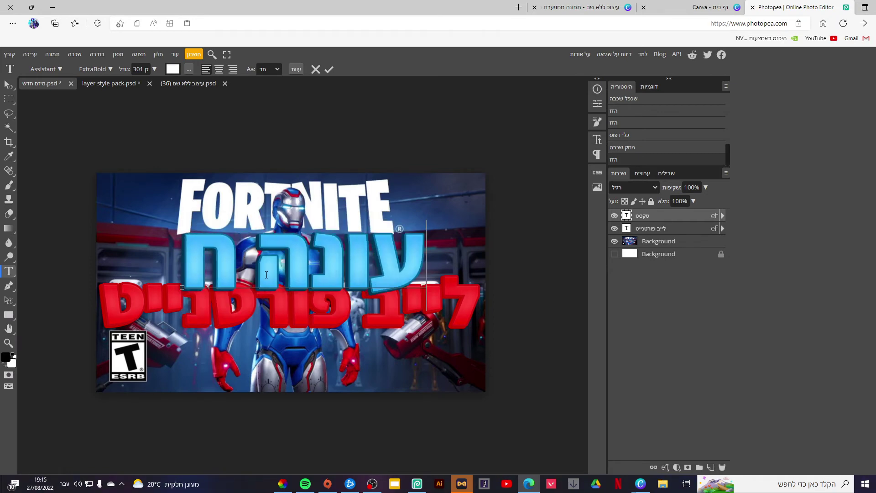
text(דשה)
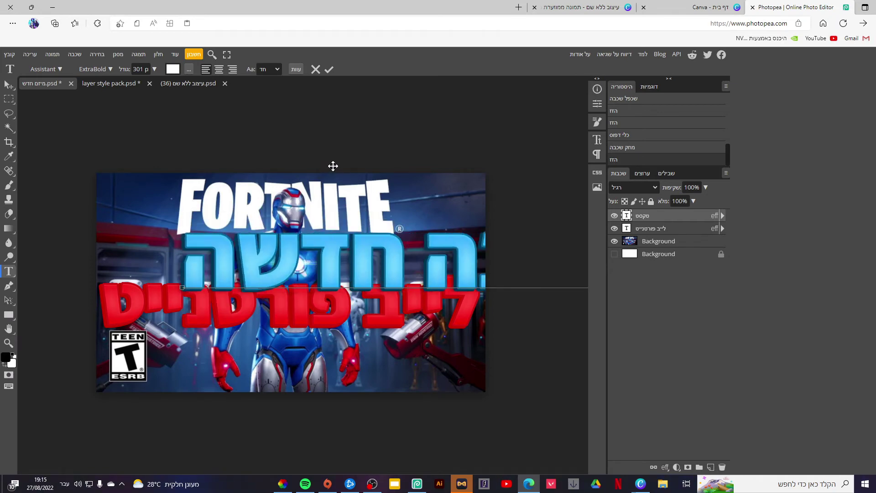
- Fit the light-blue title beneath the red one at about 1280 px wide, then reduce its height to a size of 255 p
drag(332, 166, 251, 218)
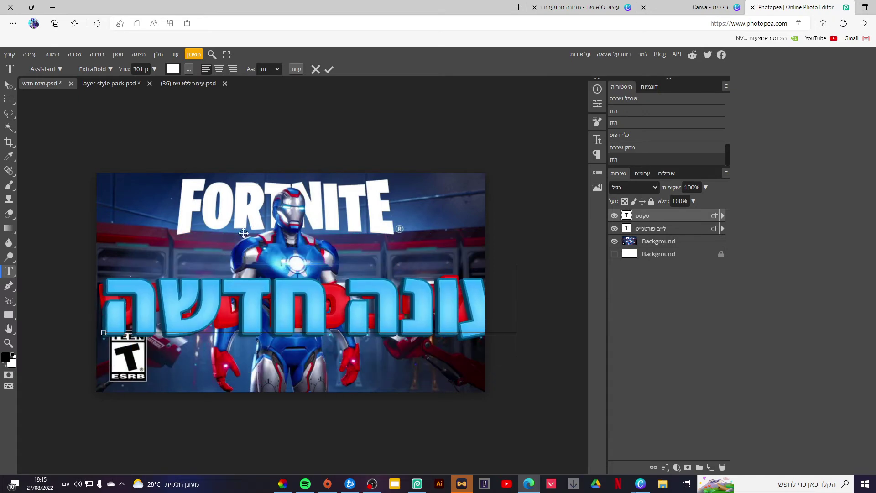
drag(102, 277, 127, 278)
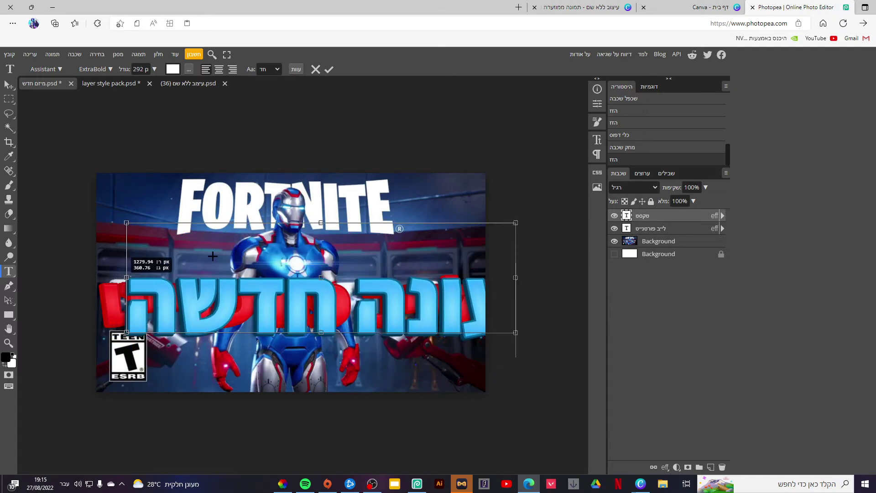
drag(214, 256, 185, 304)
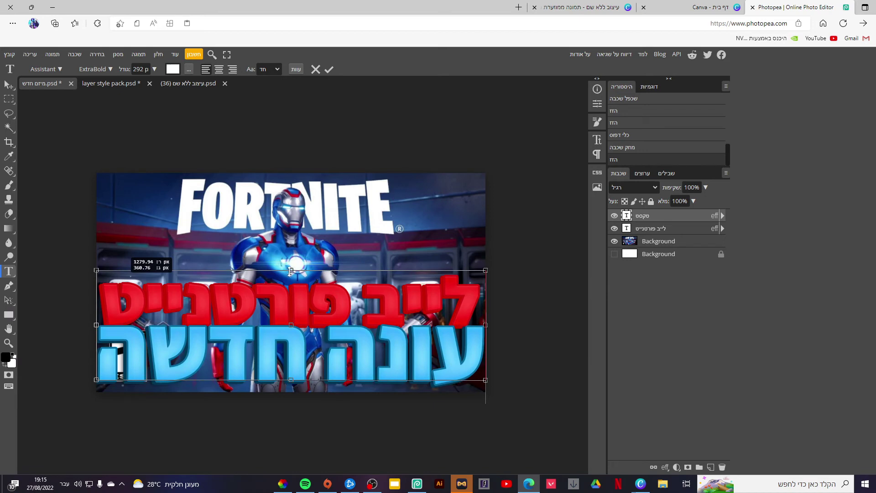
drag(290, 270, 291, 297)
click(340, 343)
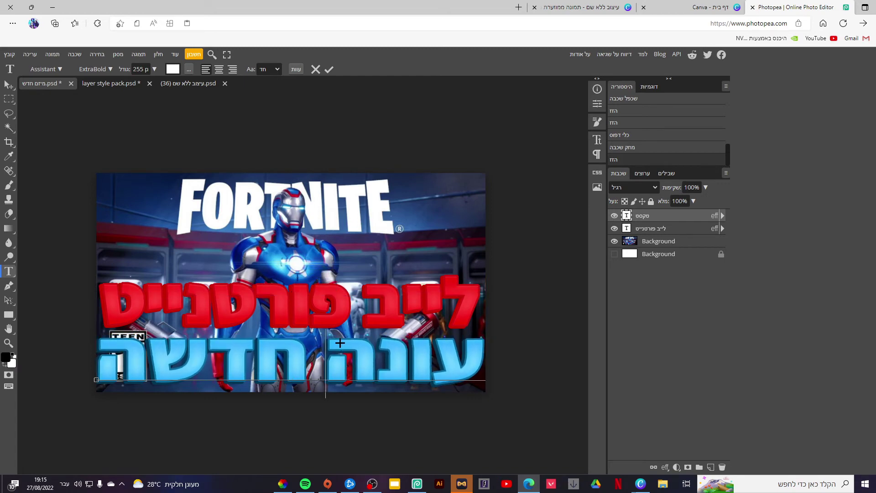
- Move the light-blue title up towards the red one, narrow it to about 1252 px, and nudge it slightly down
click(9, 85)
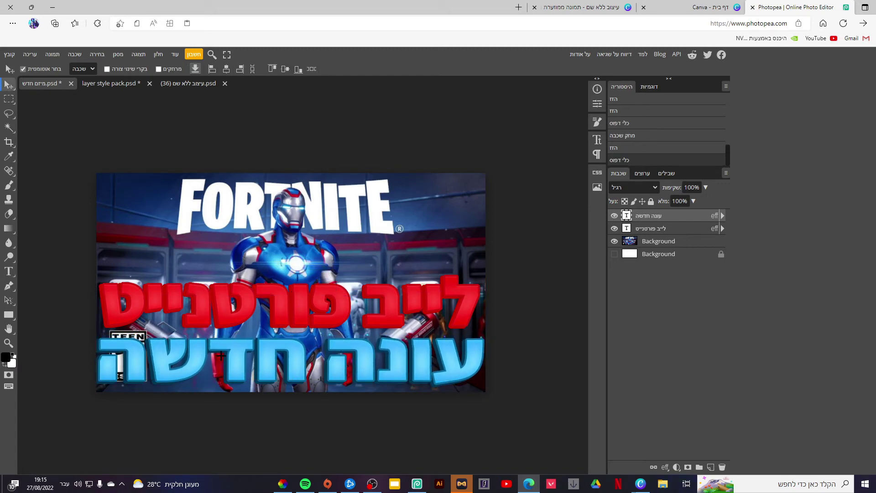
drag(221, 355, 221, 346)
double_click(104, 333)
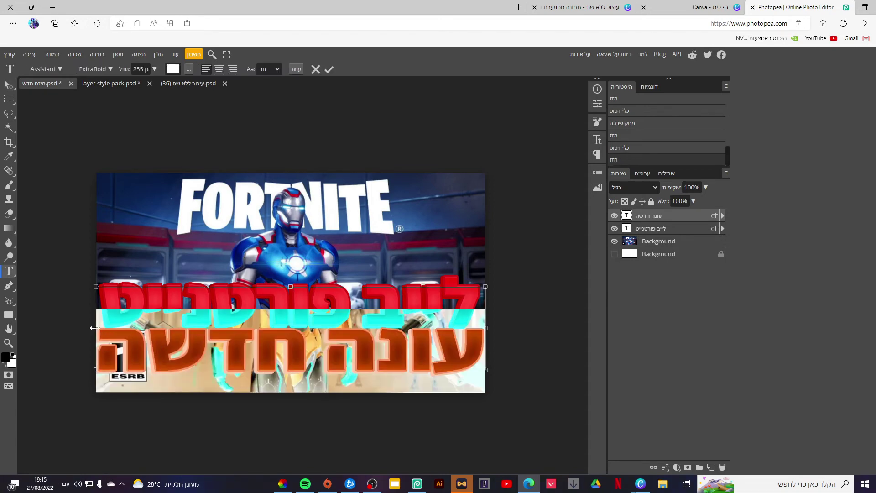
drag(94, 328, 101, 330)
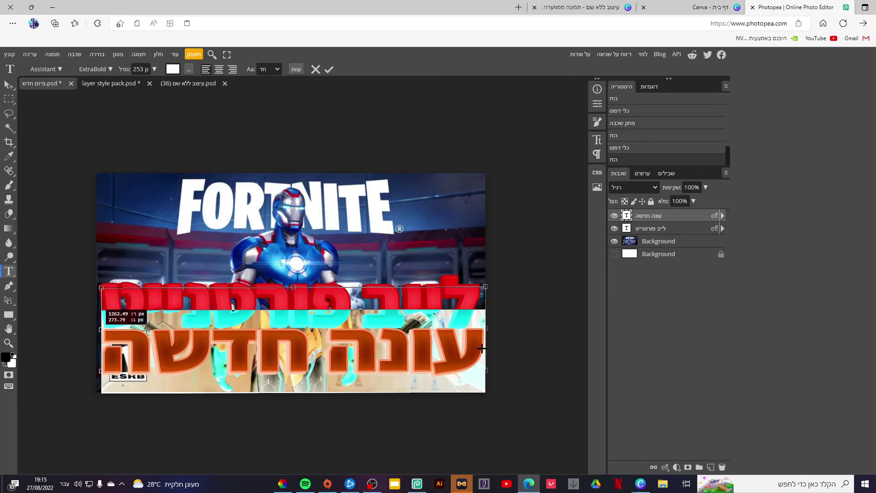
drag(490, 330, 482, 328)
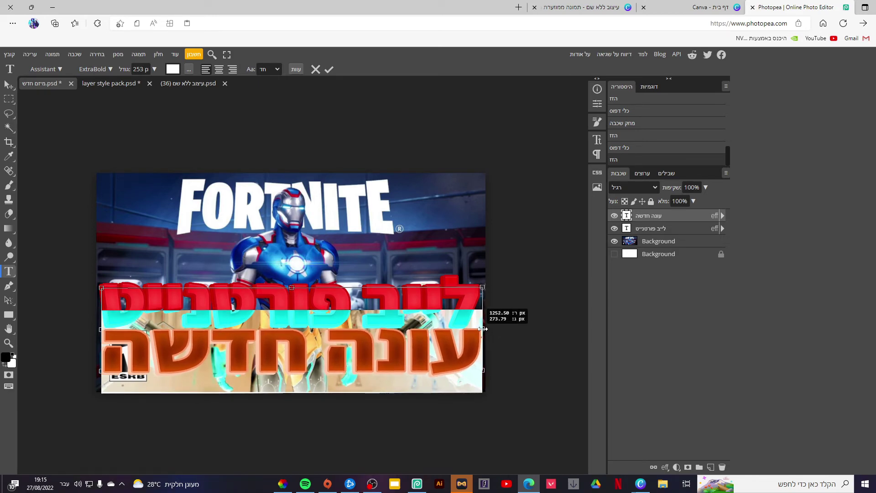
click(9, 85)
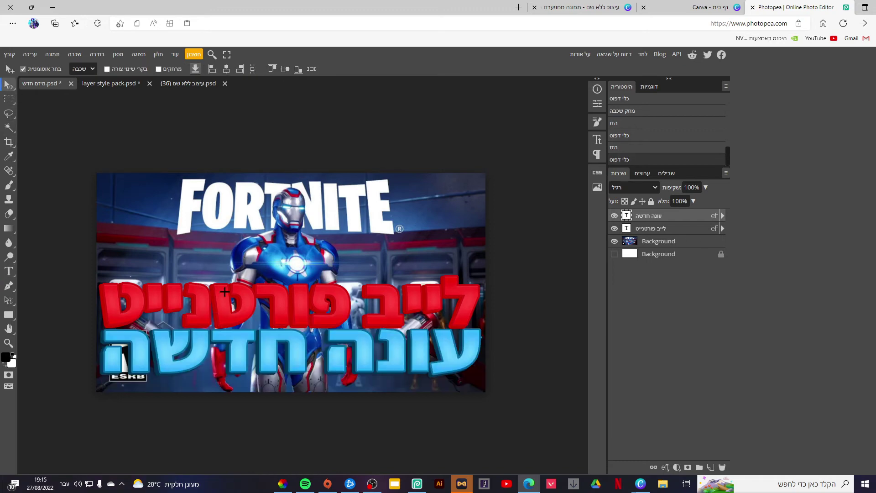
drag(236, 352, 237, 356)
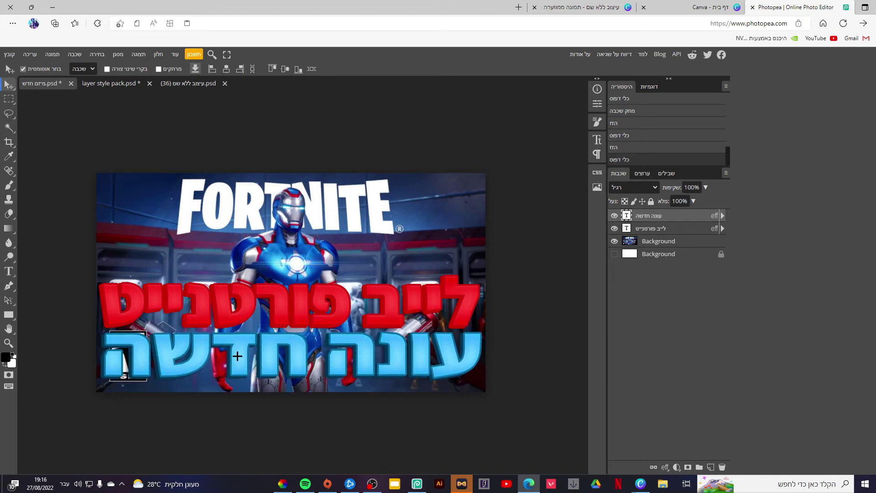
- Enlarge the red title slightly to a size of 231 p and move it down against the light-blue title
double_click(305, 324)
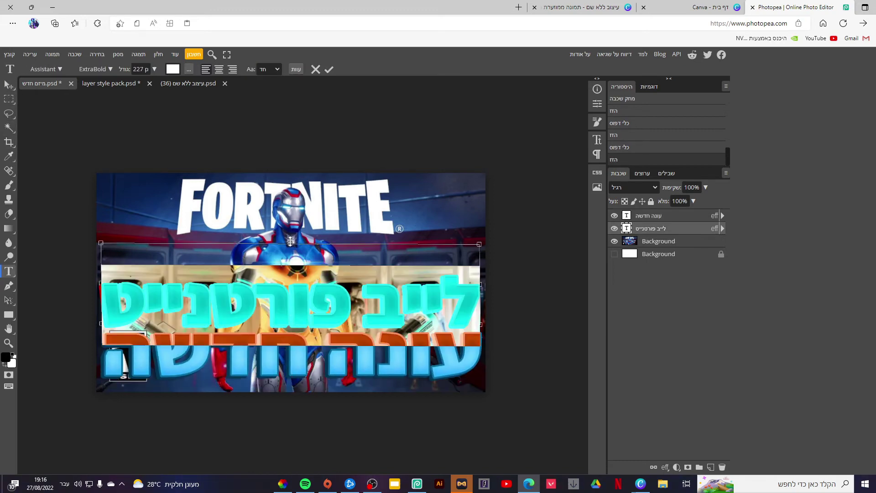
click(8, 85)
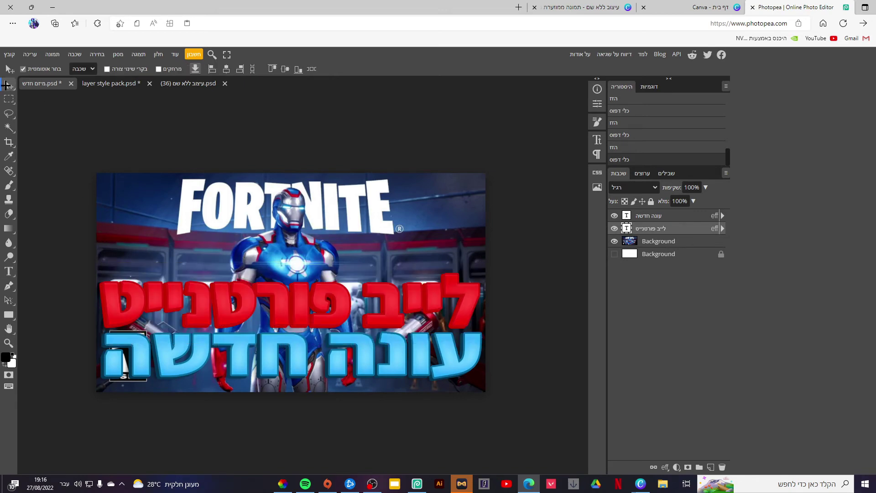
drag(210, 303, 213, 308)
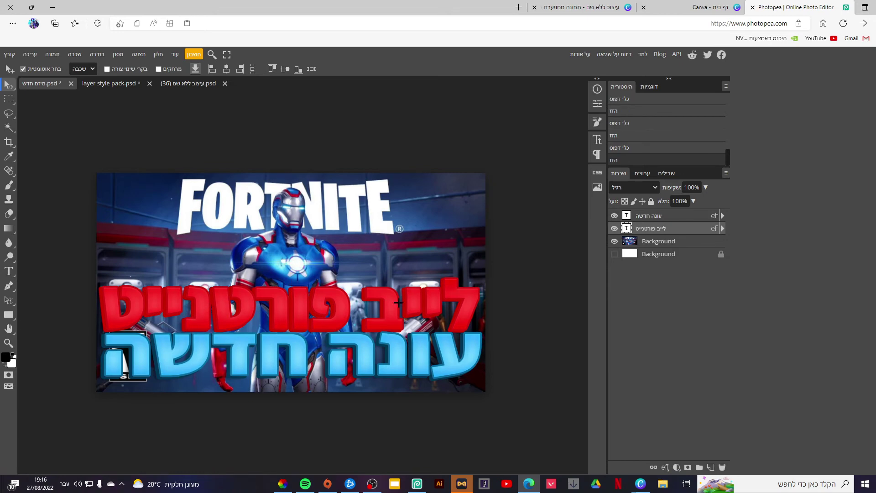
double_click(413, 300)
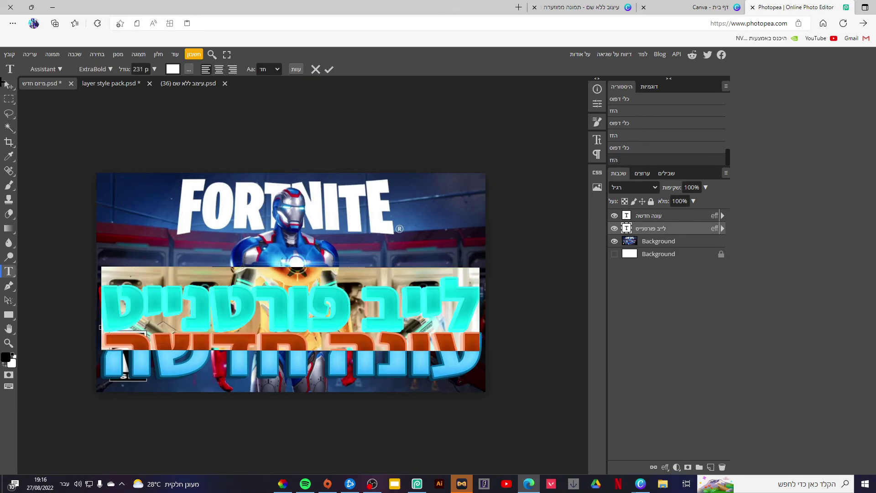
click(3, 83)
- Narrow the light-blue title slightly from its right end and nudge both titles a little down and to the right
double_click(416, 363)
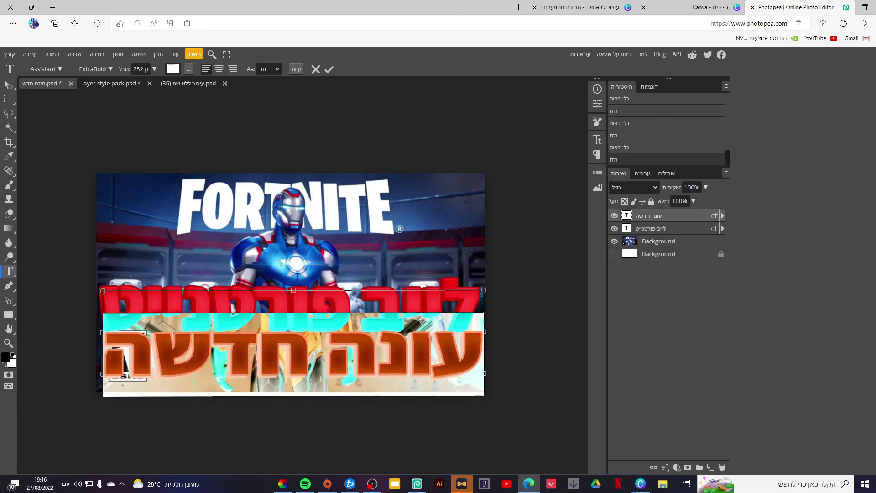
drag(486, 334, 470, 334)
click(7, 85)
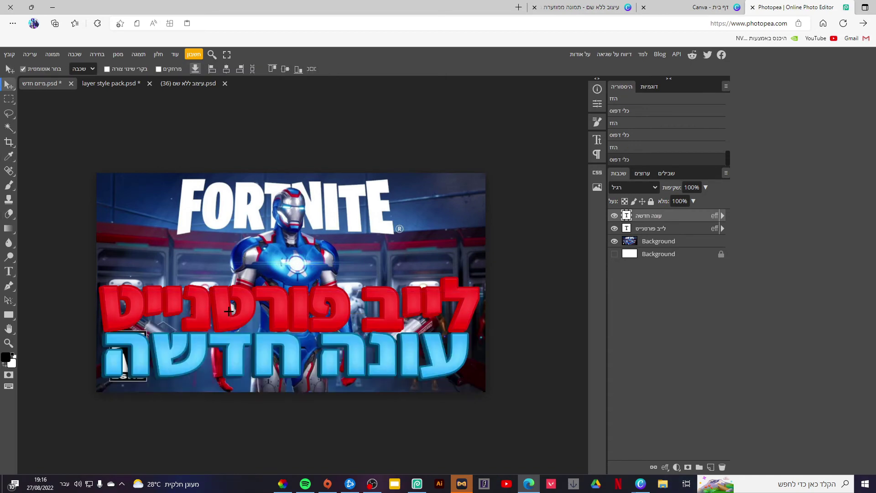
drag(235, 339, 237, 341)
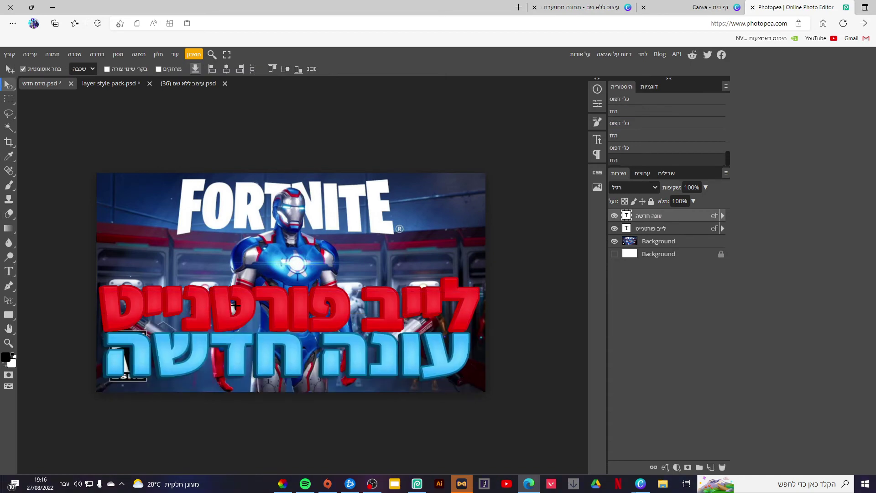
drag(233, 305, 233, 309)
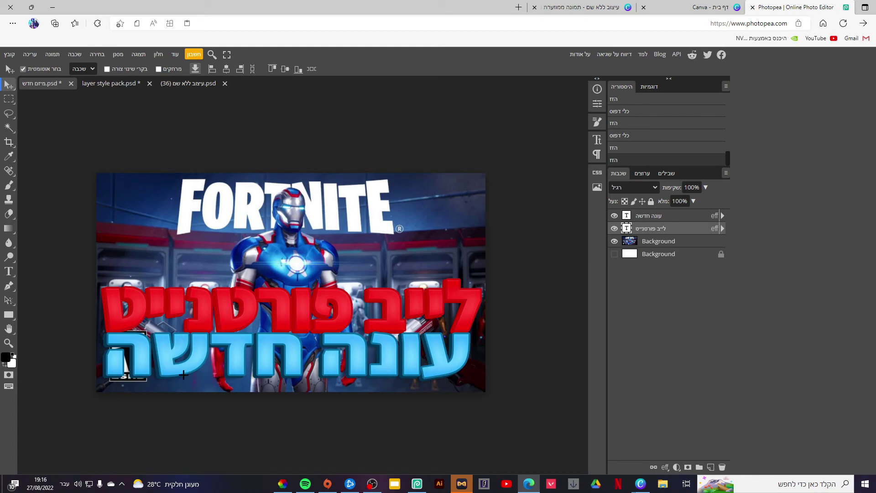
click(11, 53)
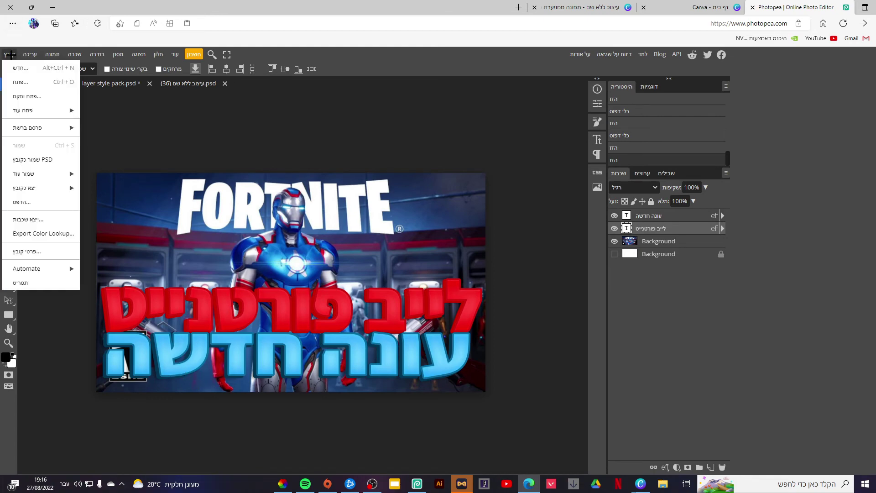
mouse_move(59, 185)
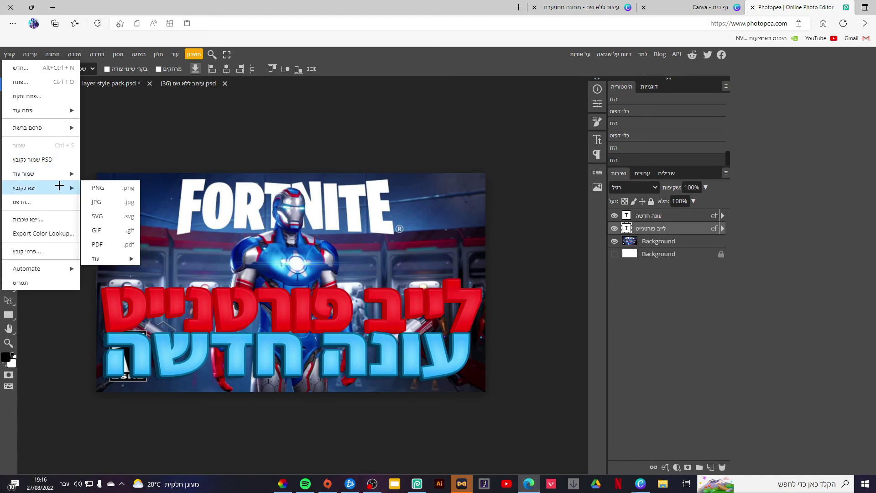
click(97, 188)
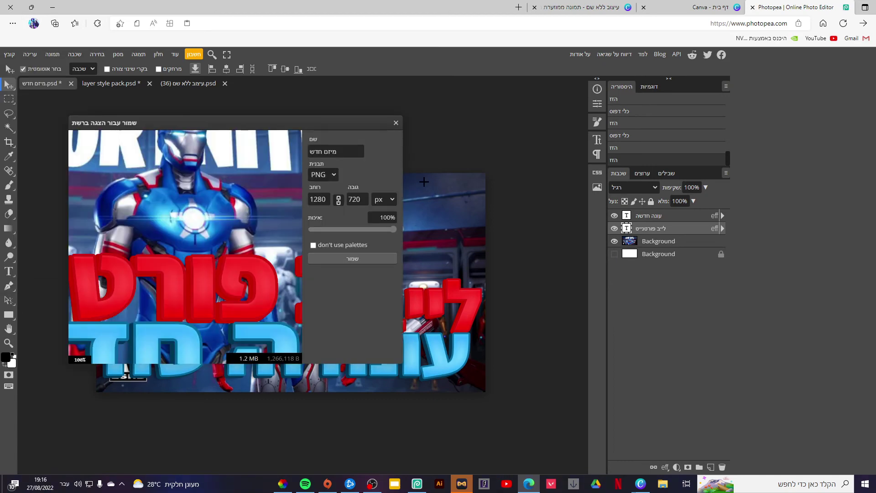
click(396, 122)
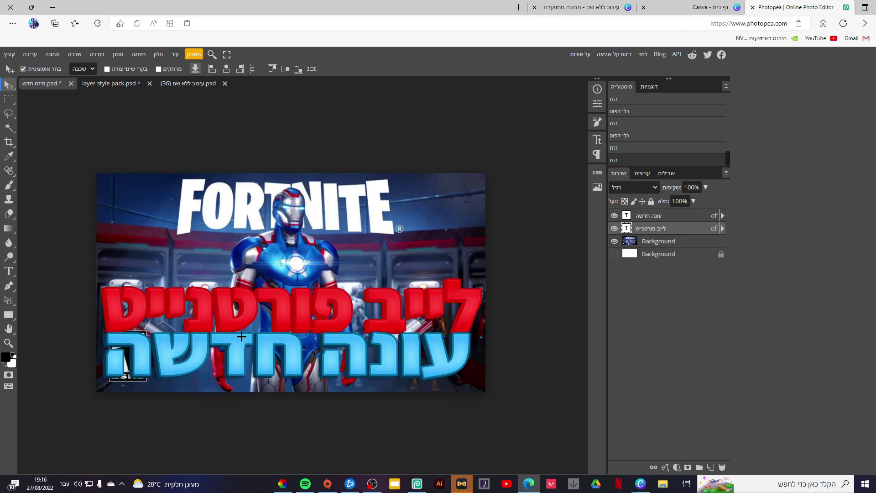
- Export the thumbnail as a 1280 × 720 px PNG at 100% quality under the name מיזם חדש
click(9, 54)
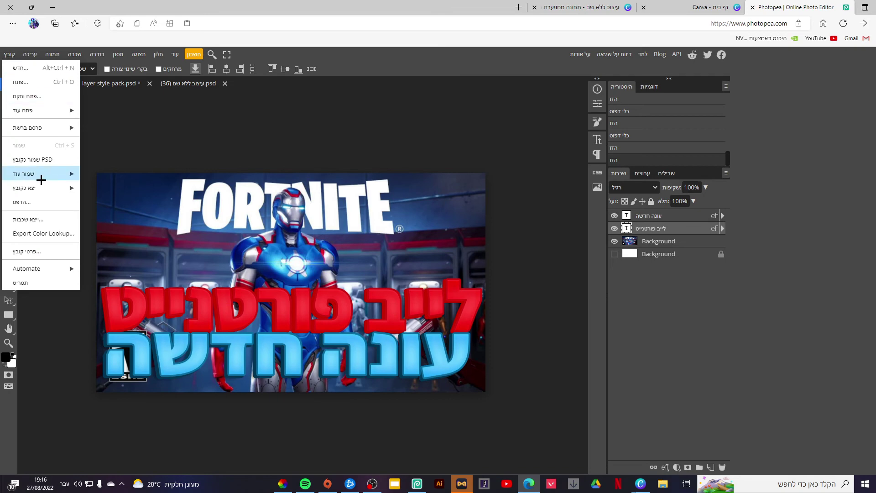
mouse_move(31, 189)
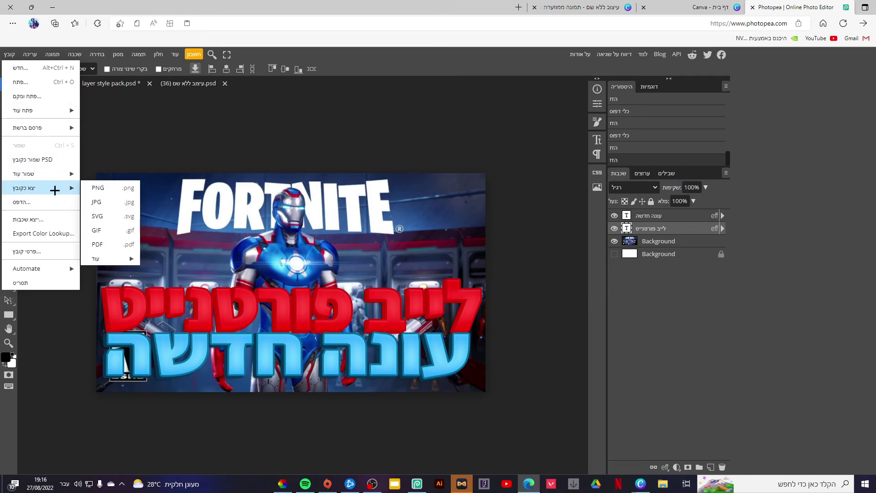
click(94, 188)
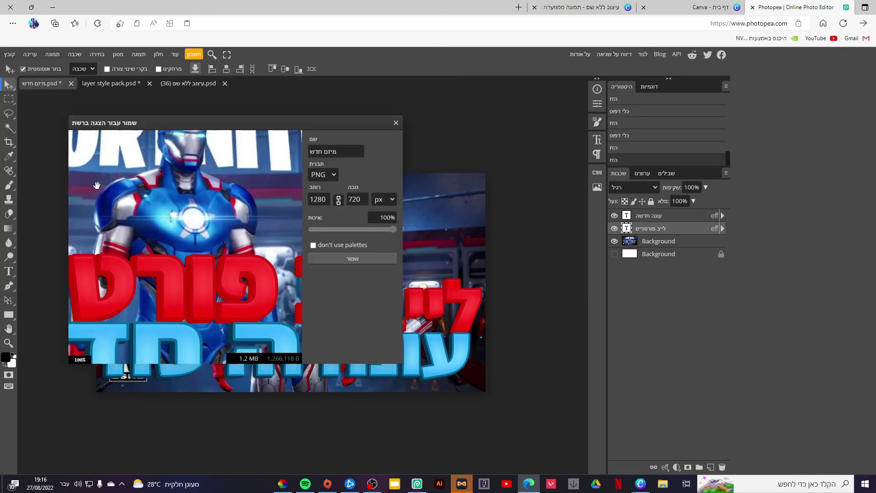
click(353, 253)
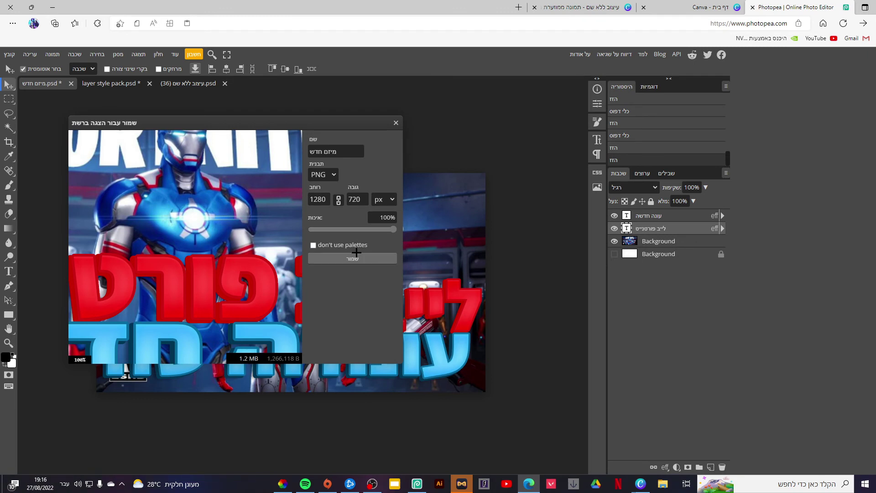
click(366, 259)
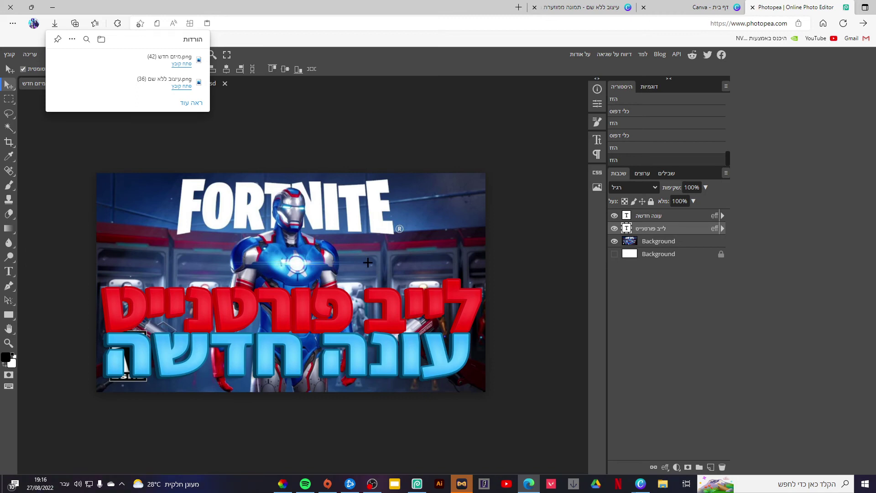
- Switch to the Canva thumbnail design and upload the exported image מיזם חדש (42) from the Downloads folder
click(608, 6)
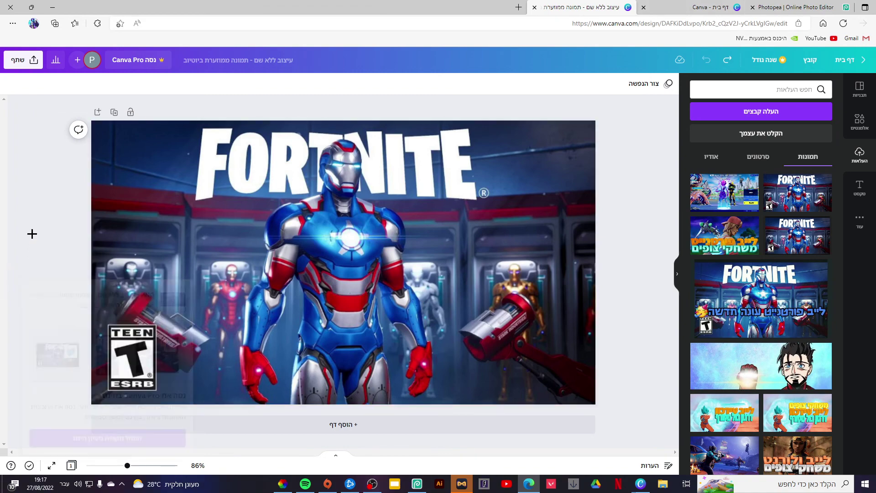
click(761, 111)
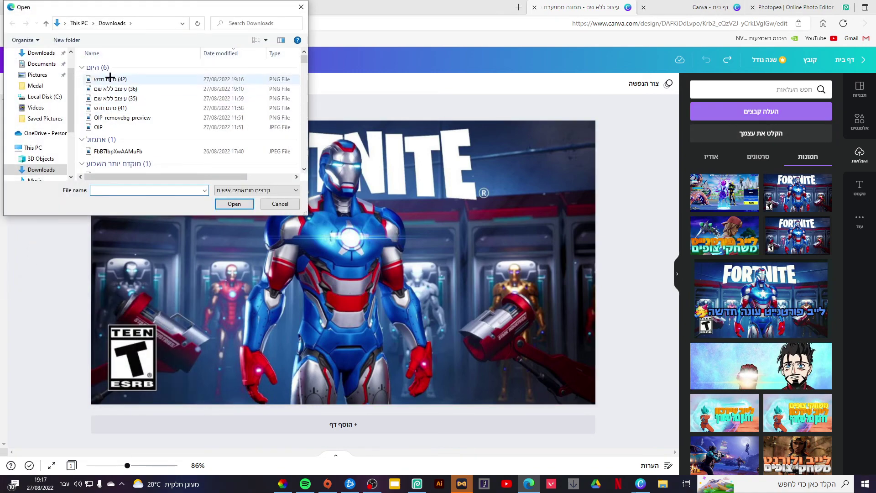
double_click(110, 79)
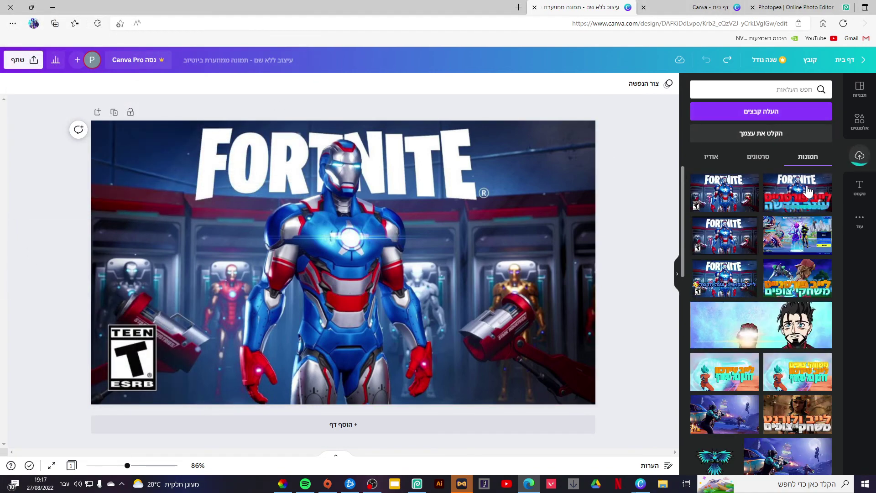
- Add the uploaded title thumbnail to the page and make it the page's background
click(807, 190)
right_click(379, 258)
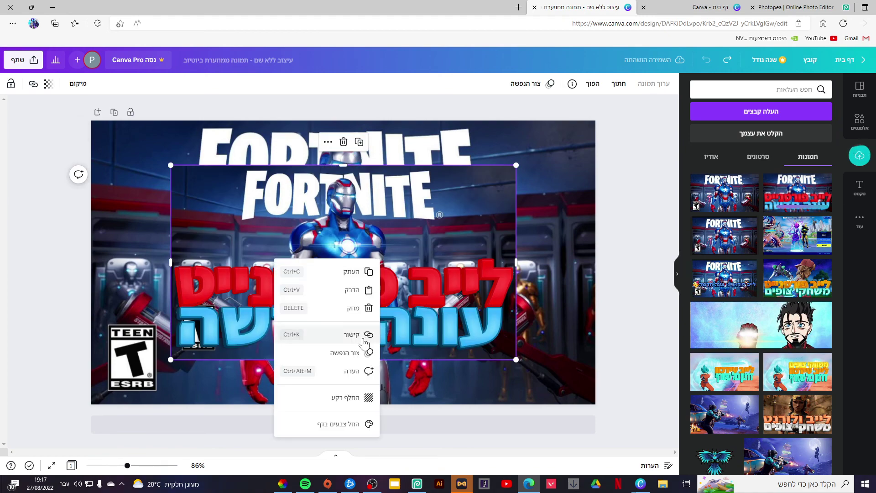
click(342, 396)
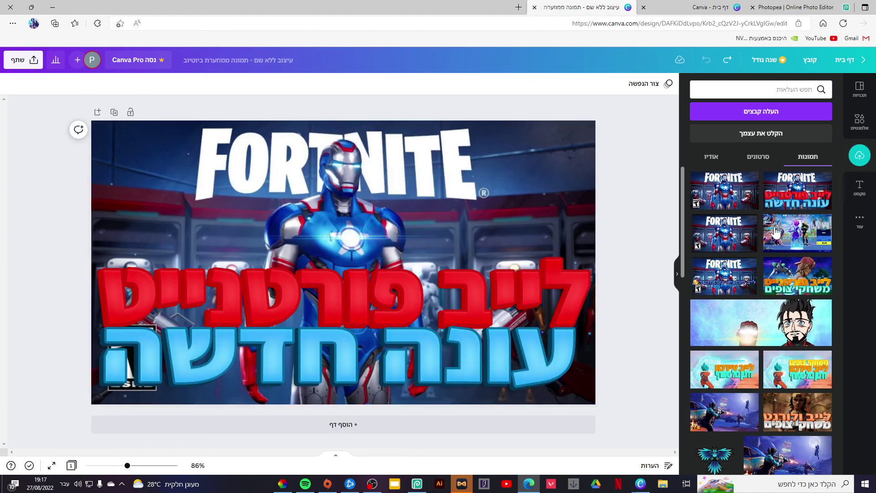
- Add the yellow mist strip from the uploaded images and move it down to the page's bottom edge
scroll(776, 233, down, 20)
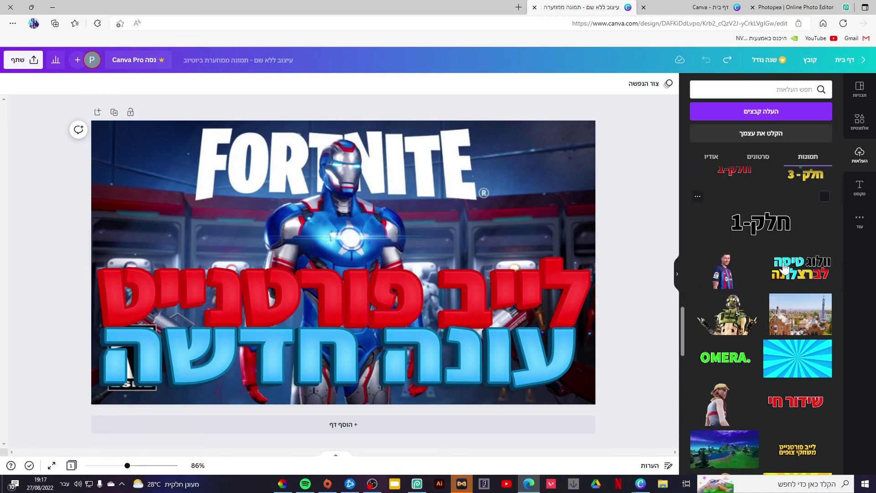
scroll(783, 268, down, 15)
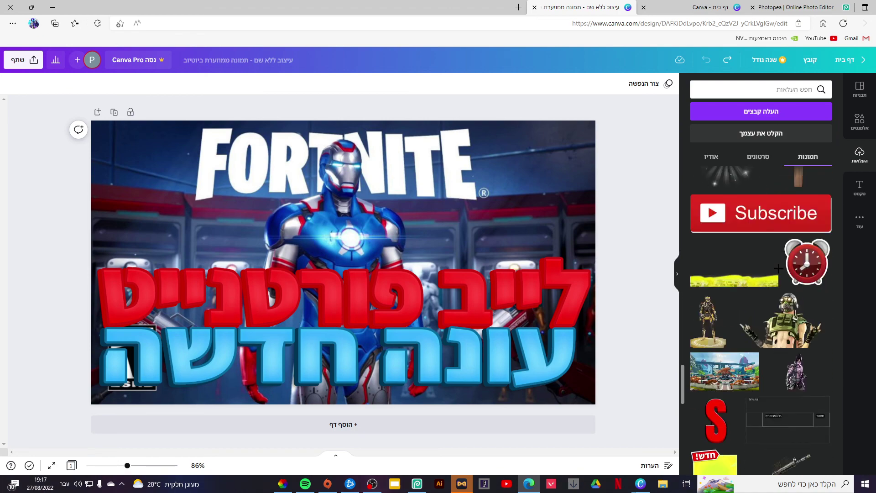
scroll(778, 268, down, 10)
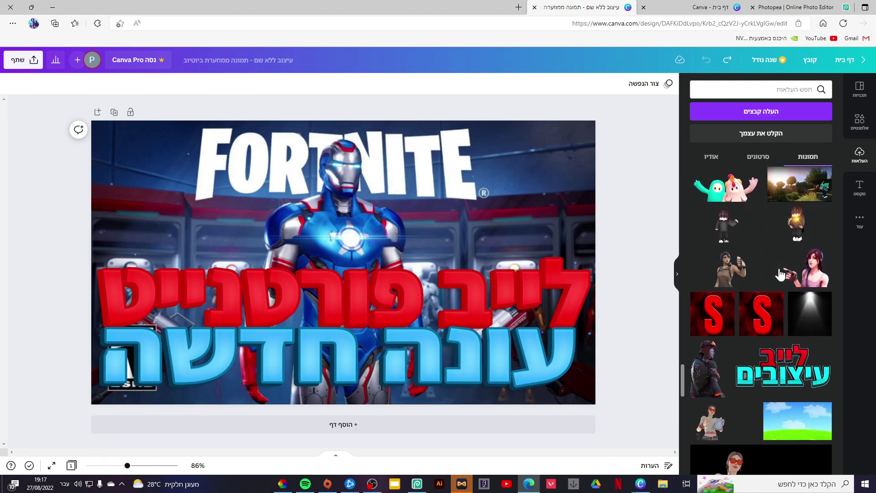
scroll(777, 274, up, 8)
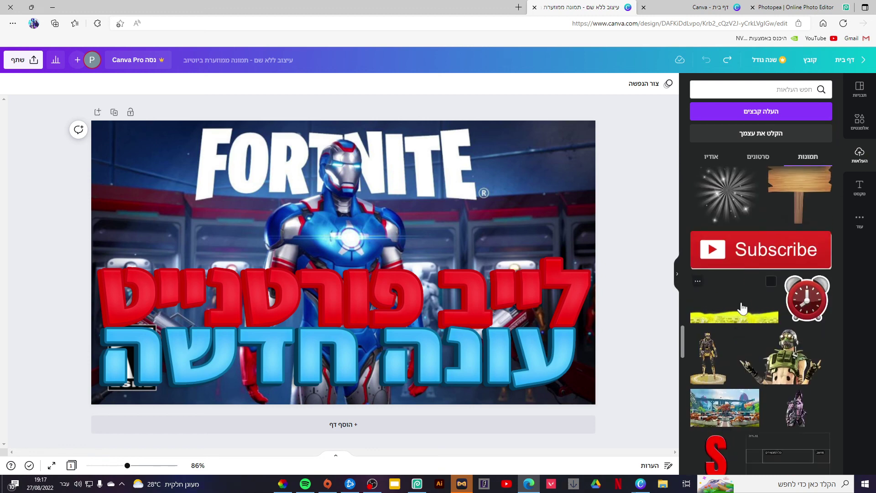
click(742, 308)
drag(339, 310, 339, 363)
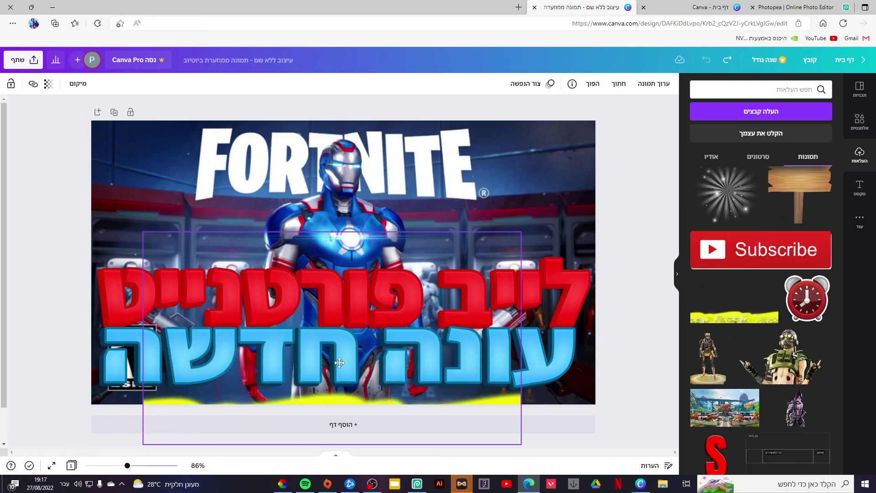
- Stretch the yellow mist across the full page width and align its height along the bottom edge
drag(143, 332, 91, 337)
drag(520, 335, 595, 338)
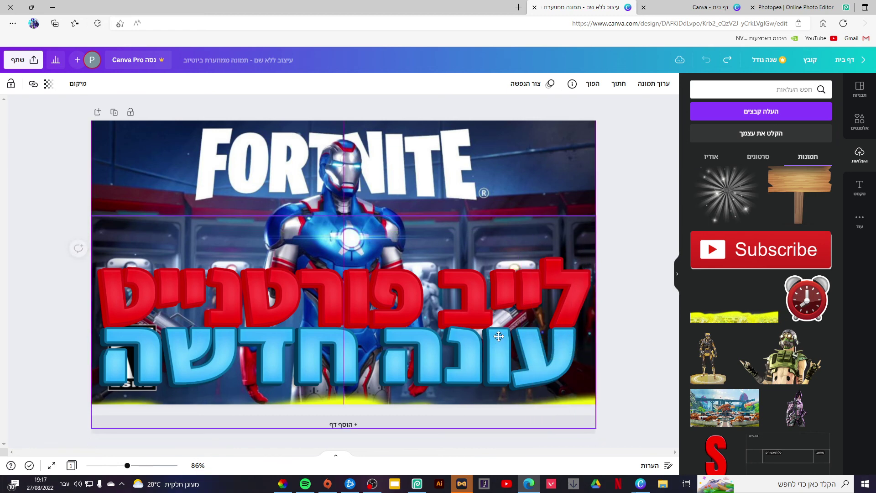
drag(499, 354, 499, 335)
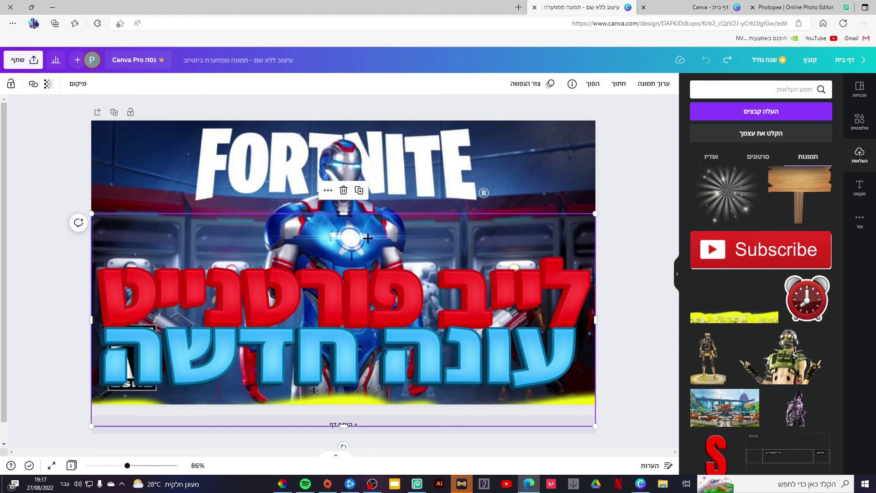
- Delete the yellow mist strip from the bottom edge of the page
right_click(367, 240)
click(357, 288)
- Add the red שידור חי label with the red dot from the uploaded images and shrink it into the page's top-right corner
scroll(765, 267, down, 5)
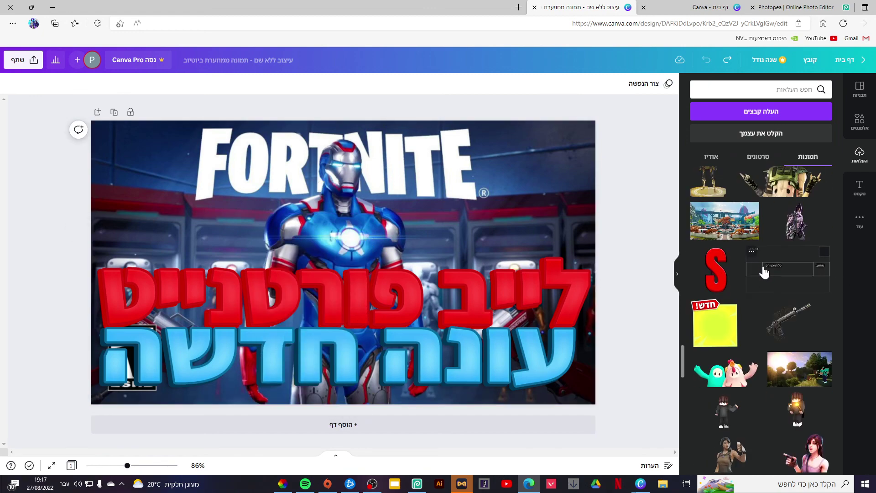
scroll(765, 267, down, 10)
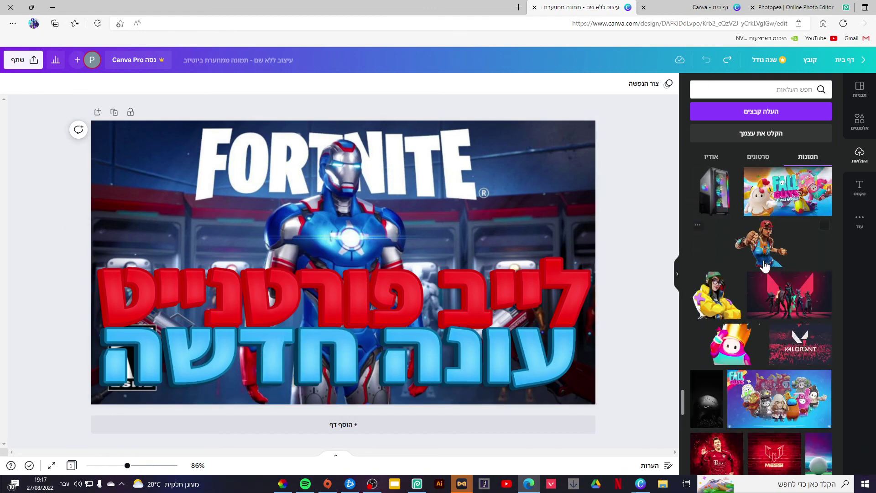
scroll(760, 270, down, 8)
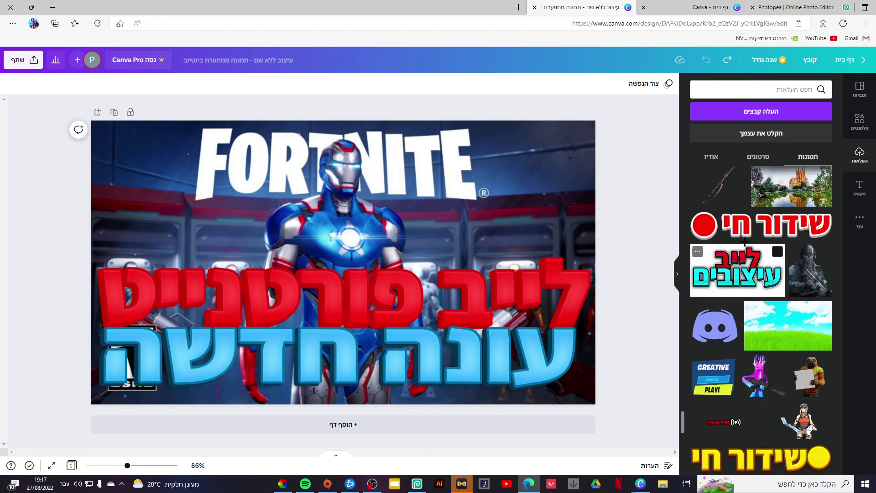
click(760, 225)
drag(325, 260, 428, 148)
drag(297, 182, 525, 128)
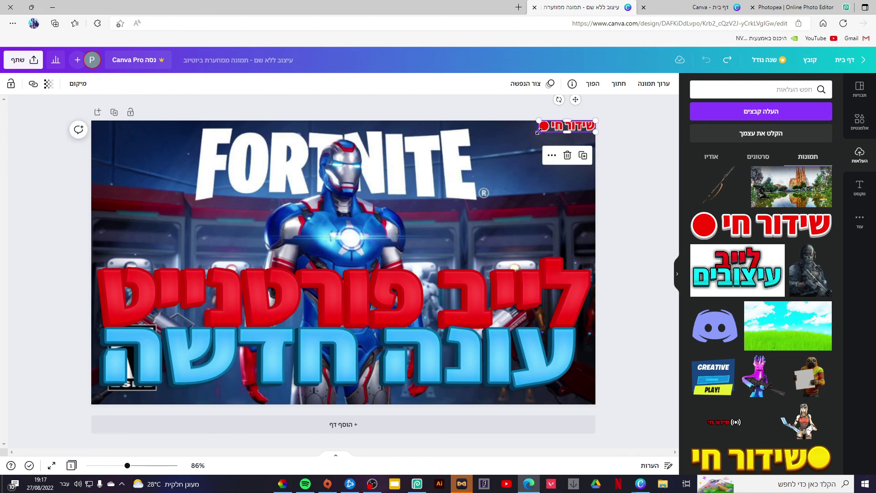
click(293, 119)
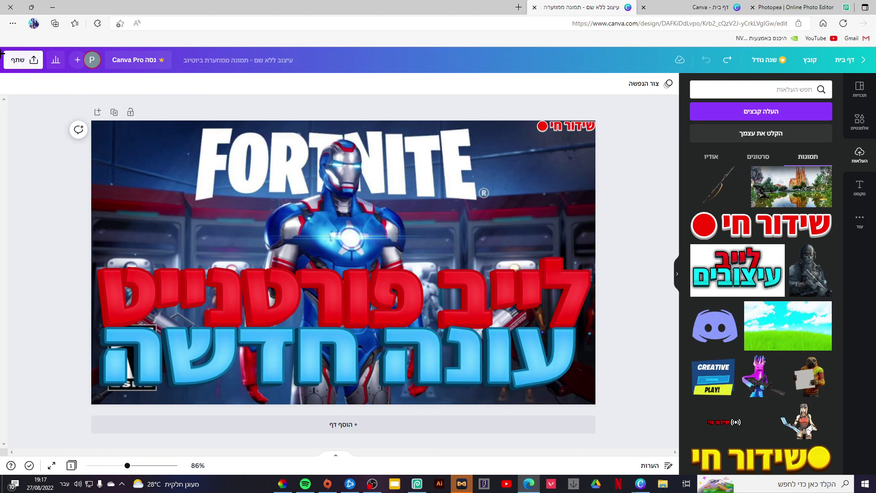
- Download the finished thumbnail as a PNG at 1280 × 720 pixels
click(23, 60)
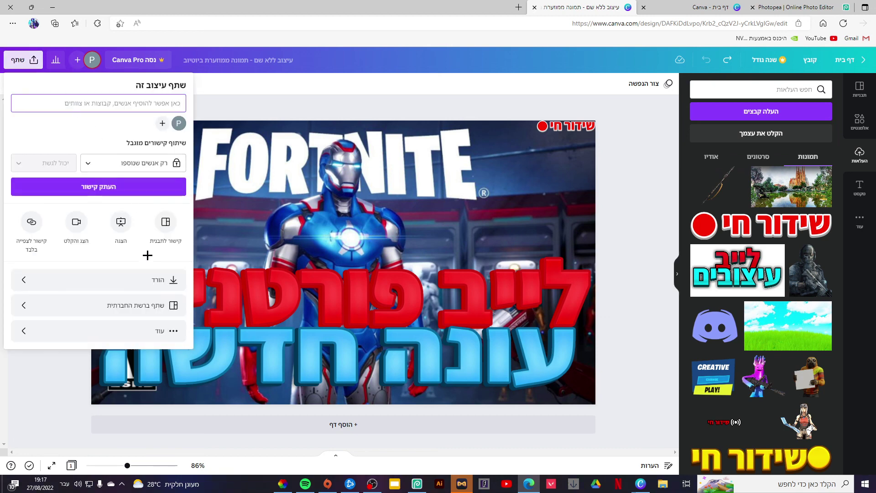
click(151, 279)
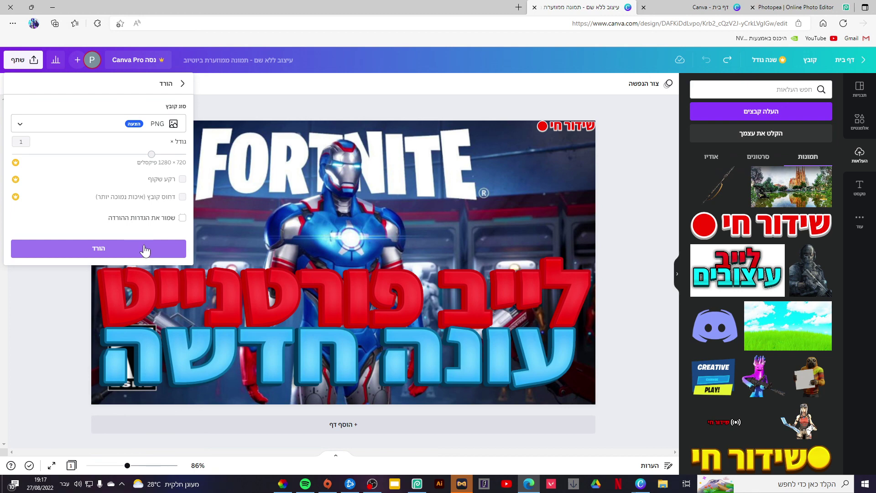
click(145, 251)
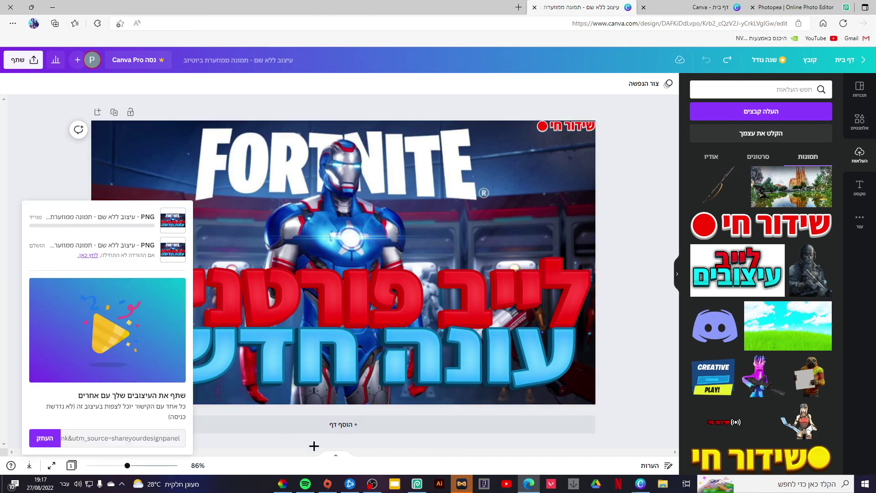